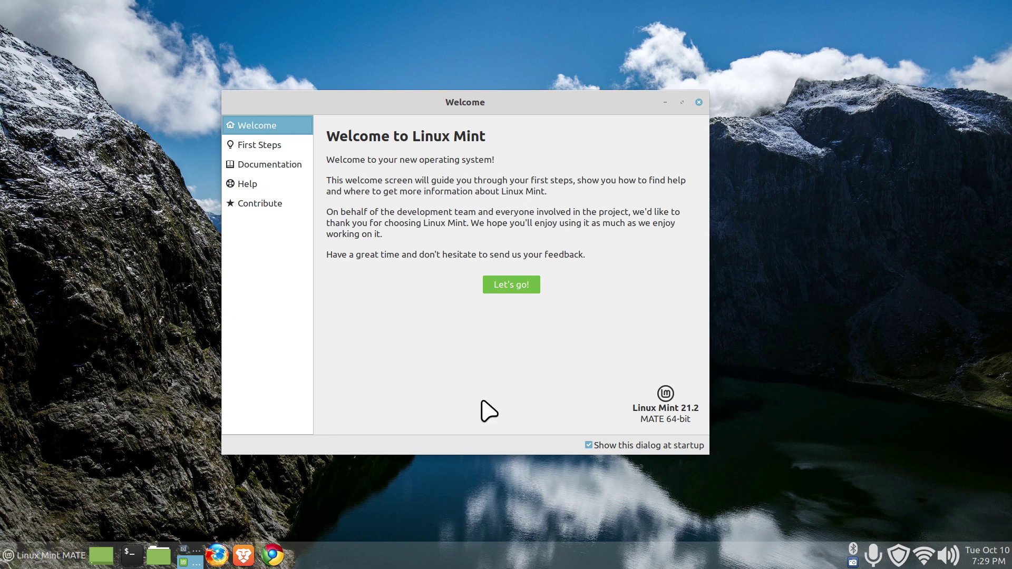
Step: Close the Welcome window and open the Linux Mint download page in Firefox
left_click(697, 103)
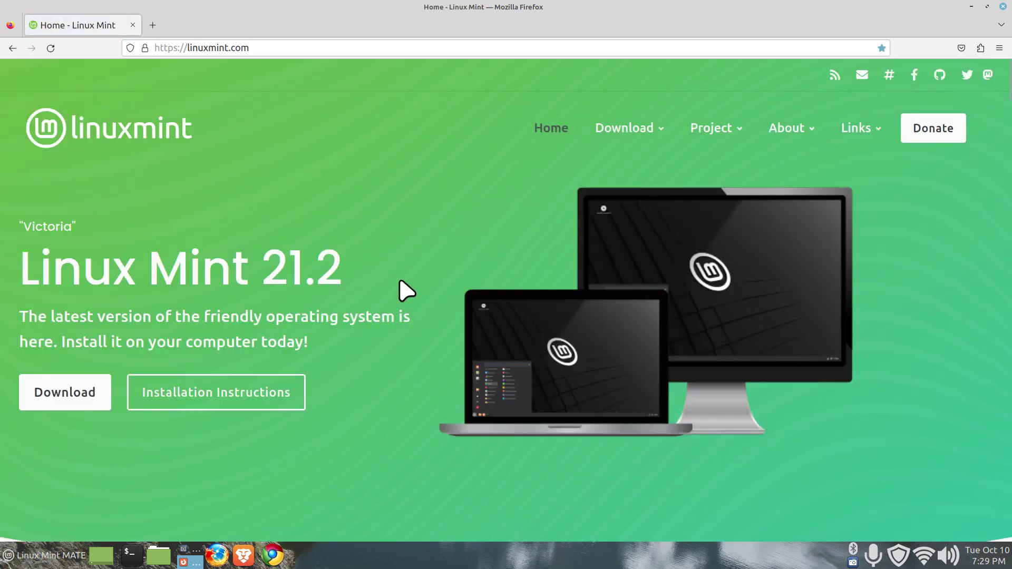
left_click(204, 325)
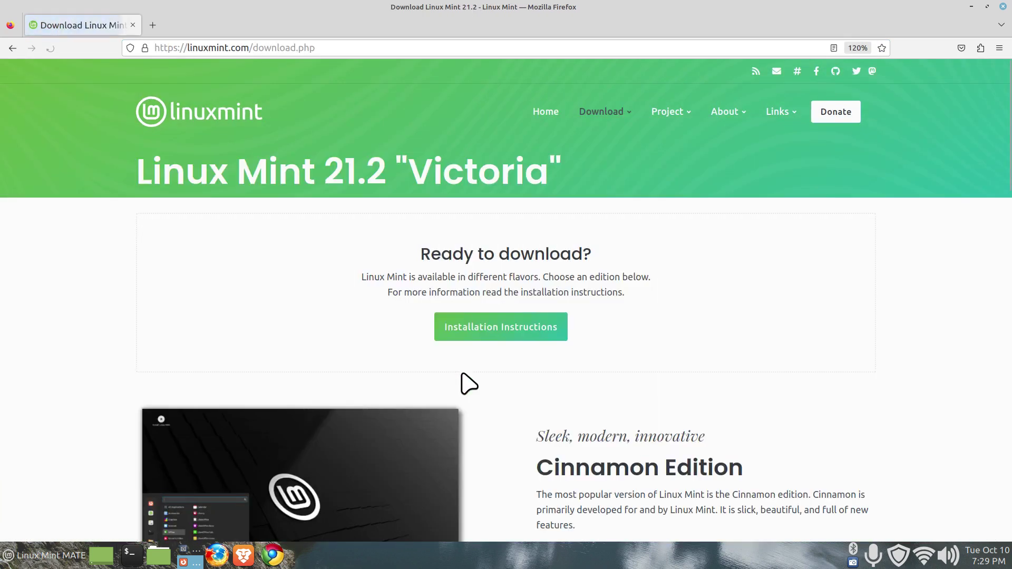
Step: Browse the Linux Mint 21.2 'Victoria' editions: Cinnamon, MATE, Xfce and Cinnamon EDGE
scroll(462, 384, "down", 3)
scroll(463, 383, "down", 1)
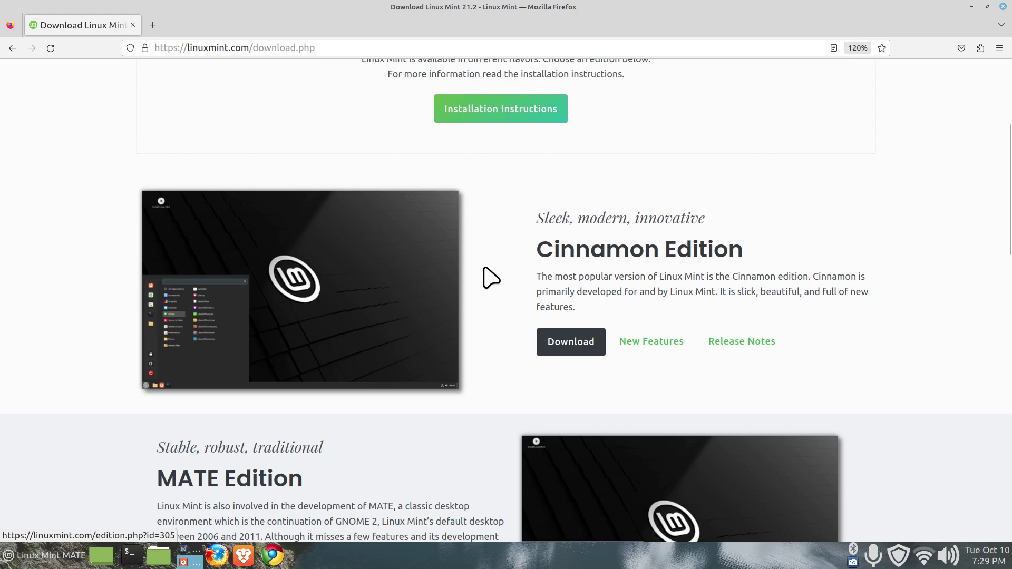
scroll(491, 277, "down", 6)
scroll(482, 369, "down", 6)
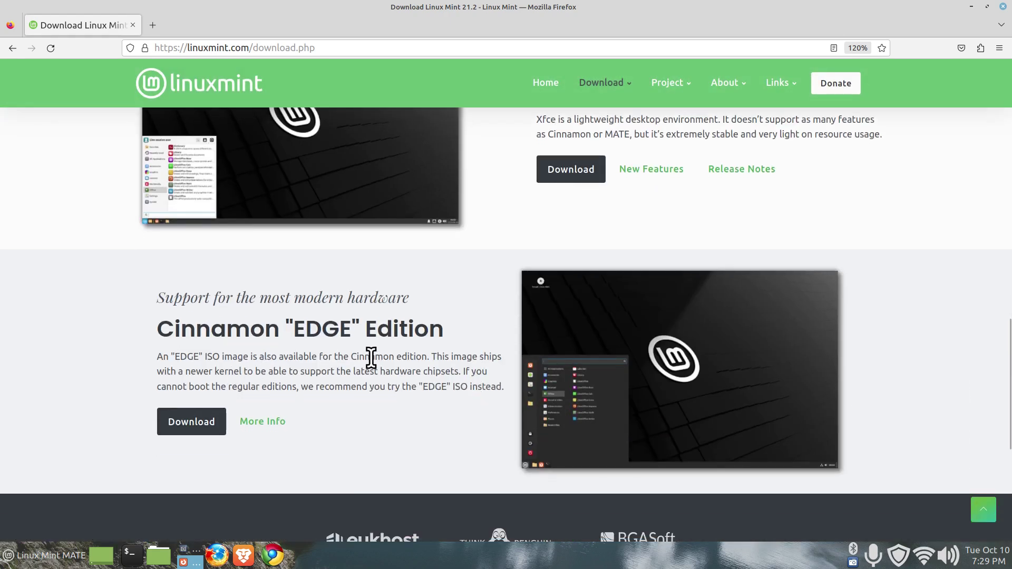
left_click_drag(186, 372, 252, 372)
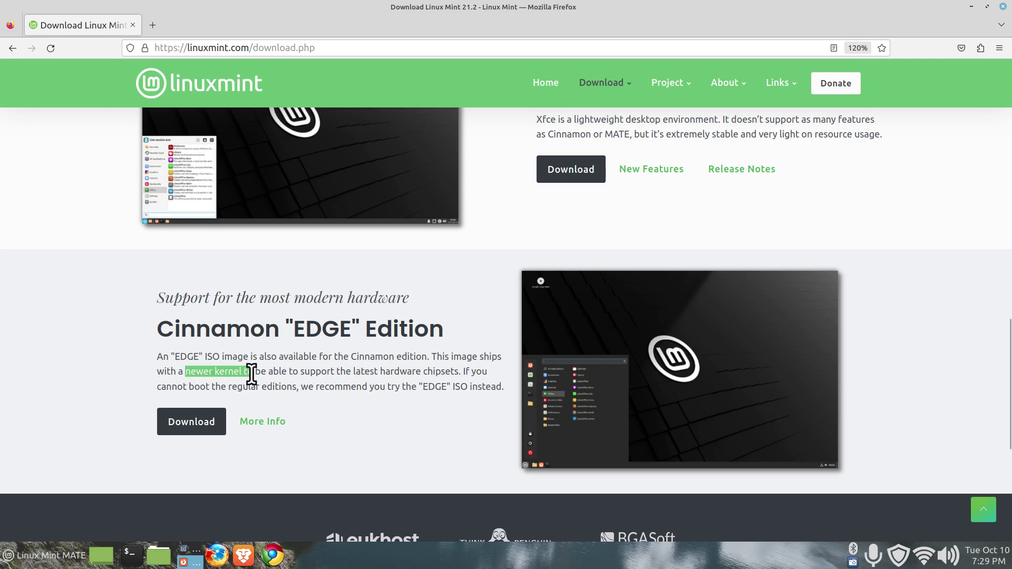
scroll(361, 391, "up", 9)
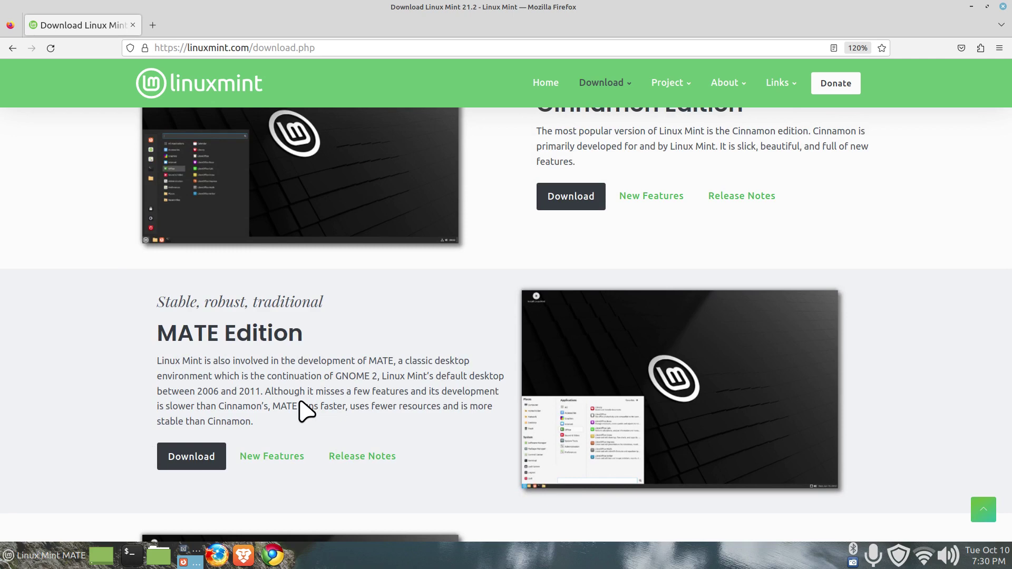
scroll(833, 274, "up", 6)
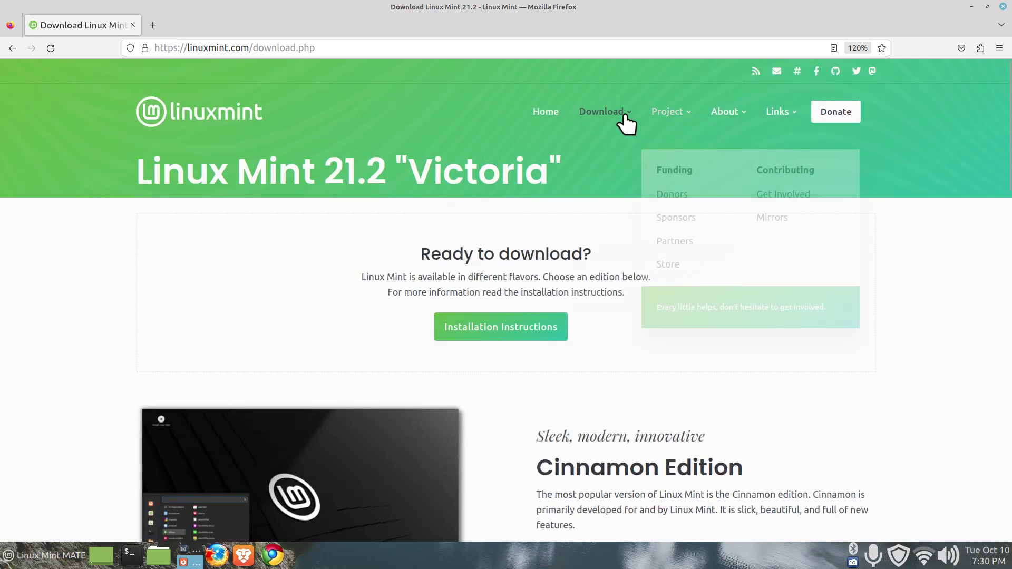
mouse_move(601, 111)
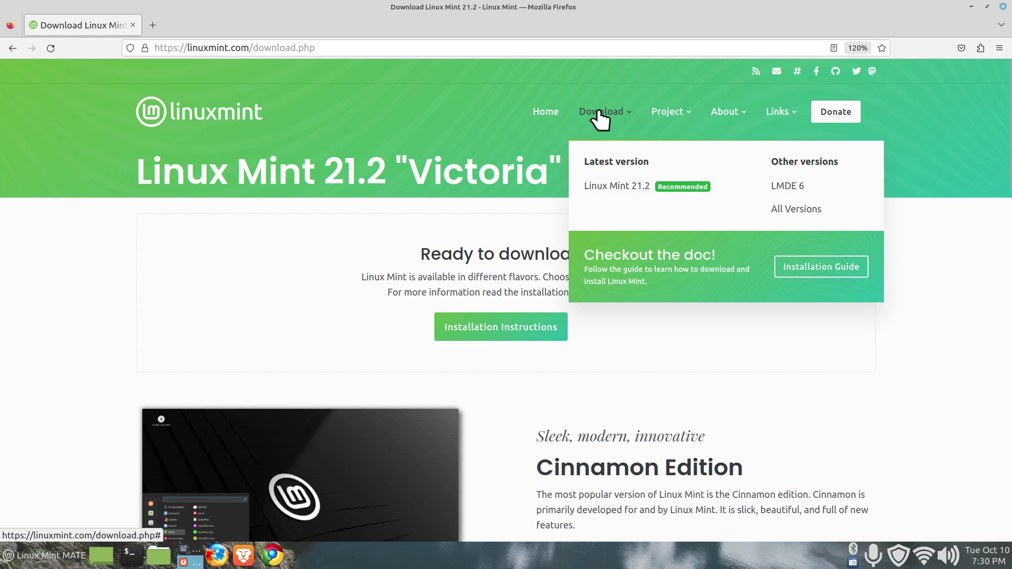
Step: Open the All Versions page listing every Linux Mint release
left_click(797, 210)
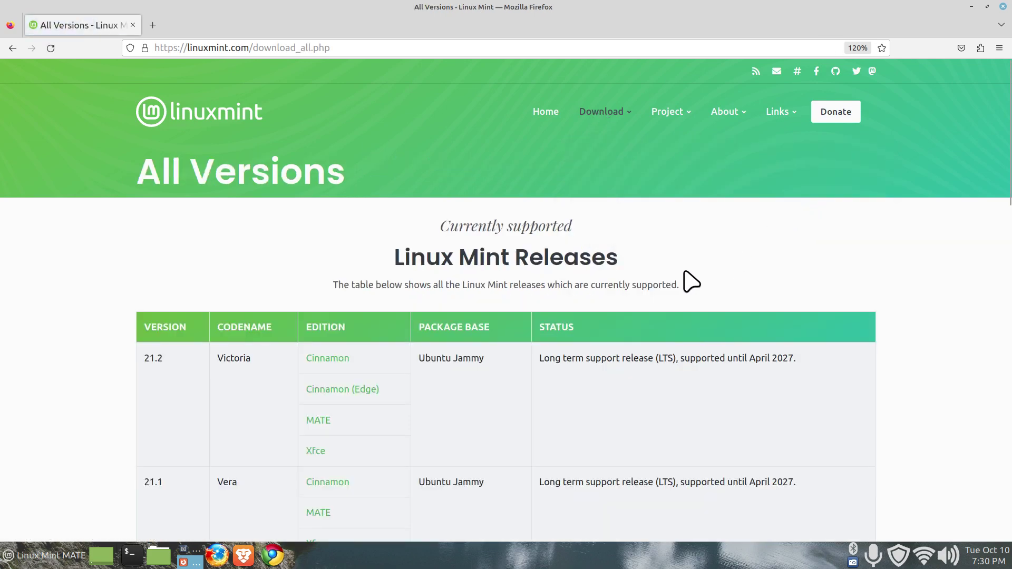
scroll(688, 283, "down", 4)
scroll(690, 285, "up", 1)
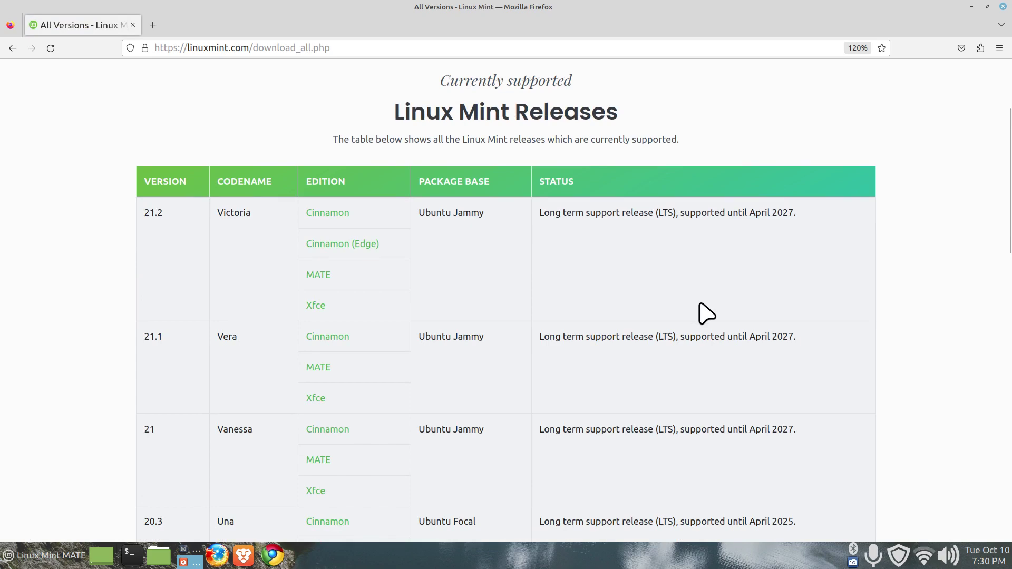
Step: Zoom the releases table to 170%, review the supported versions, then close Firefox
key("ctrl+plus")
key("ctrl+plus")
key("ctrl+plus")
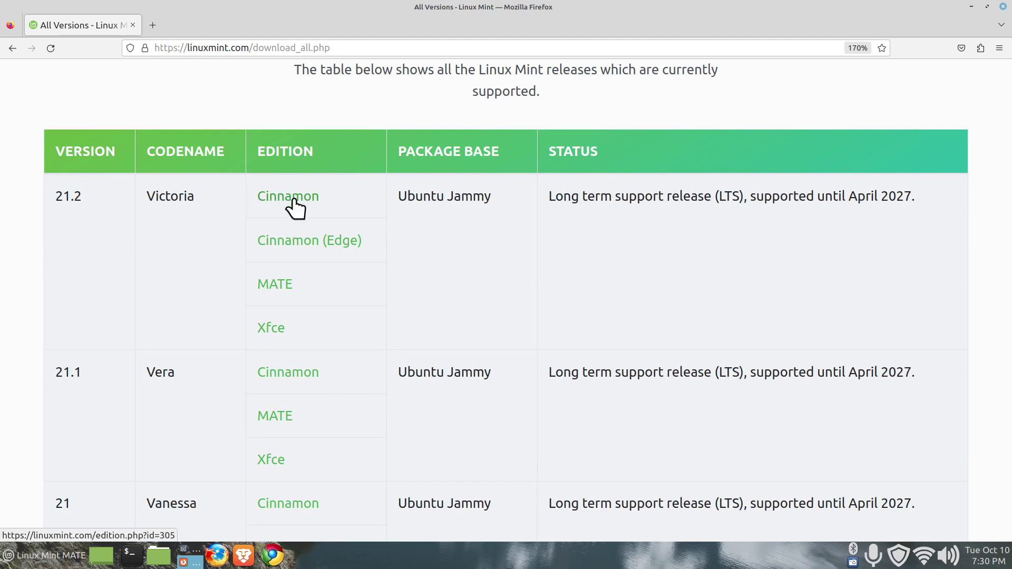
scroll(337, 253, "down", 15)
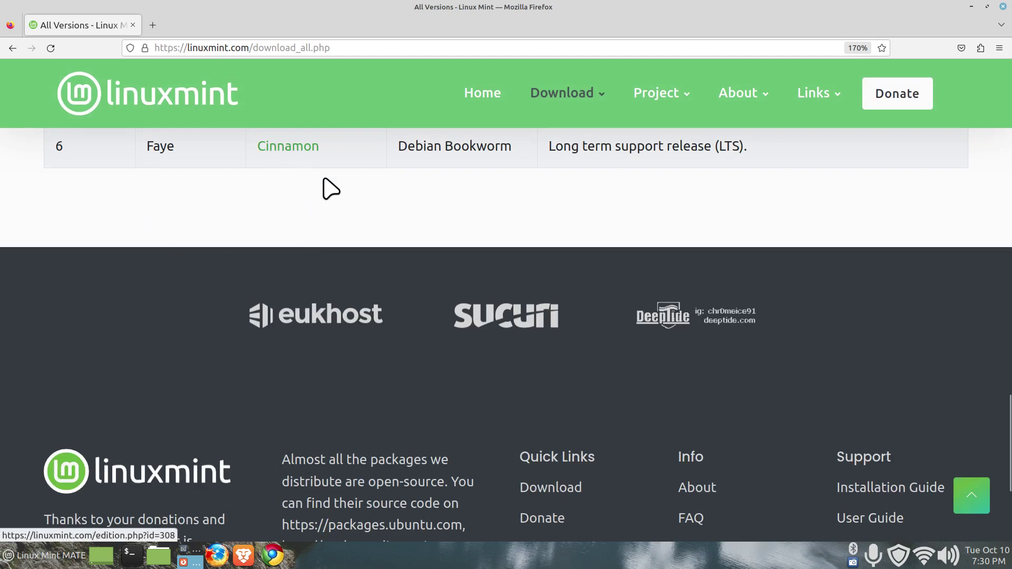
scroll(354, 228, "up", 15)
scroll(355, 226, "up", 5)
scroll(362, 226, "down", 5)
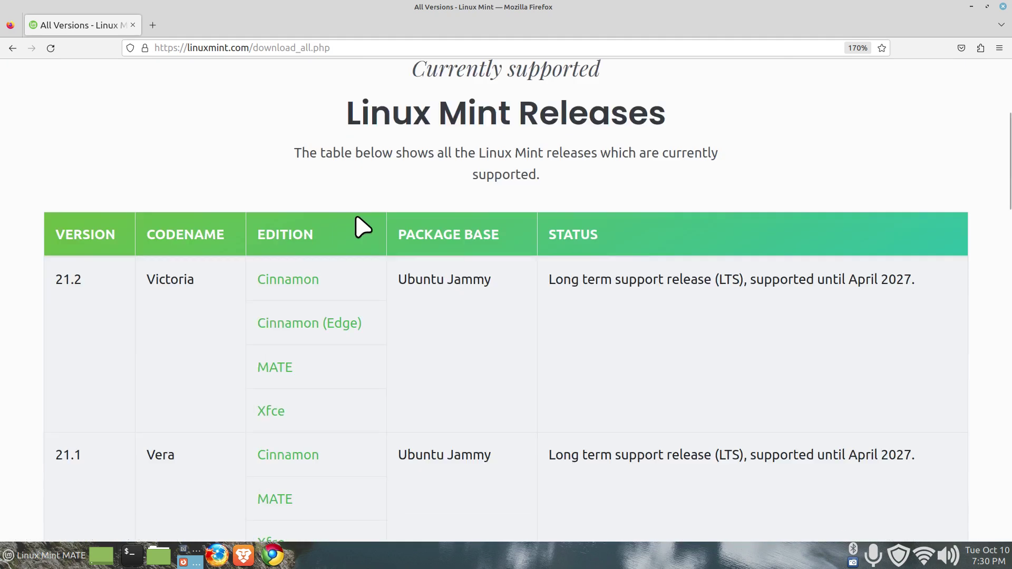
scroll(348, 222, "down", 2)
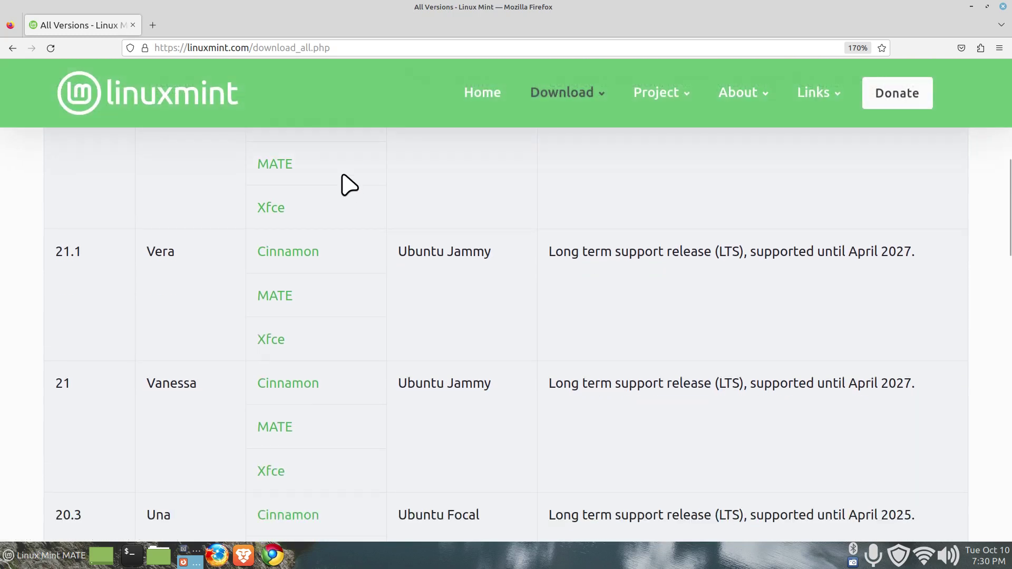
scroll(359, 198, "up", 2)
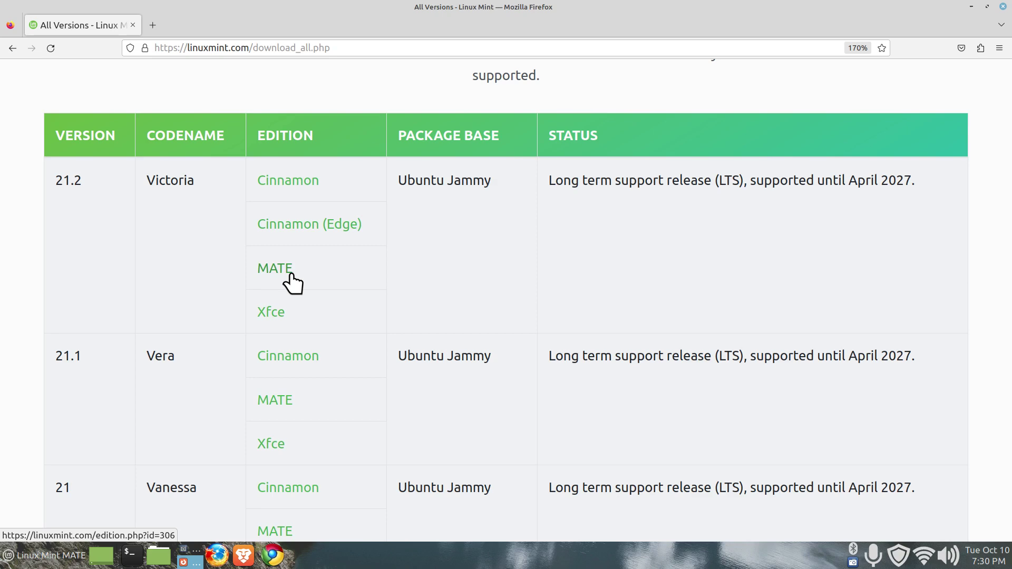
left_click(1003, 7)
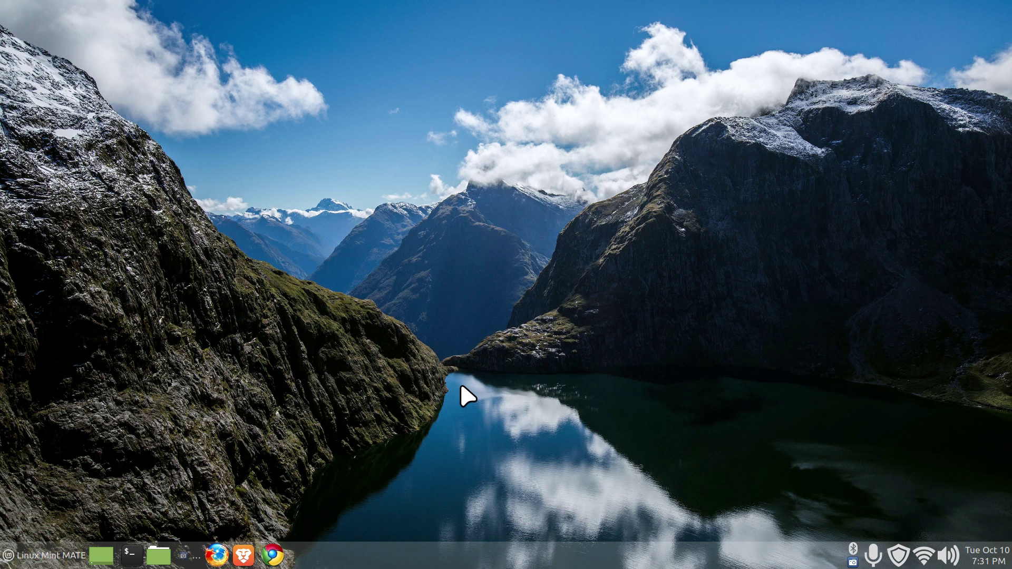
Step: Launch Timeshift from a 'tim' menu search and authorise it with the administrator password
left_click(21, 560)
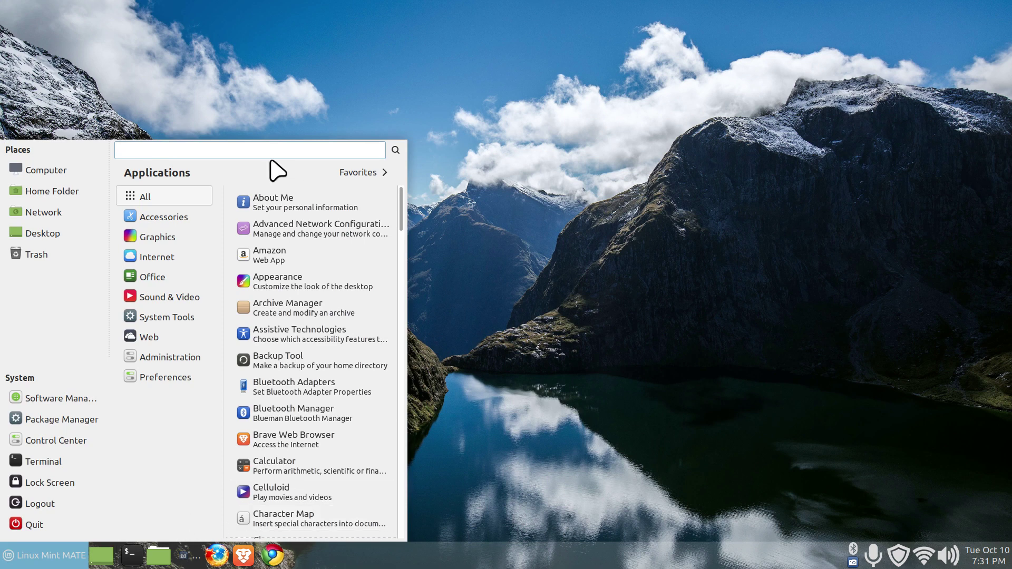
type("tim")
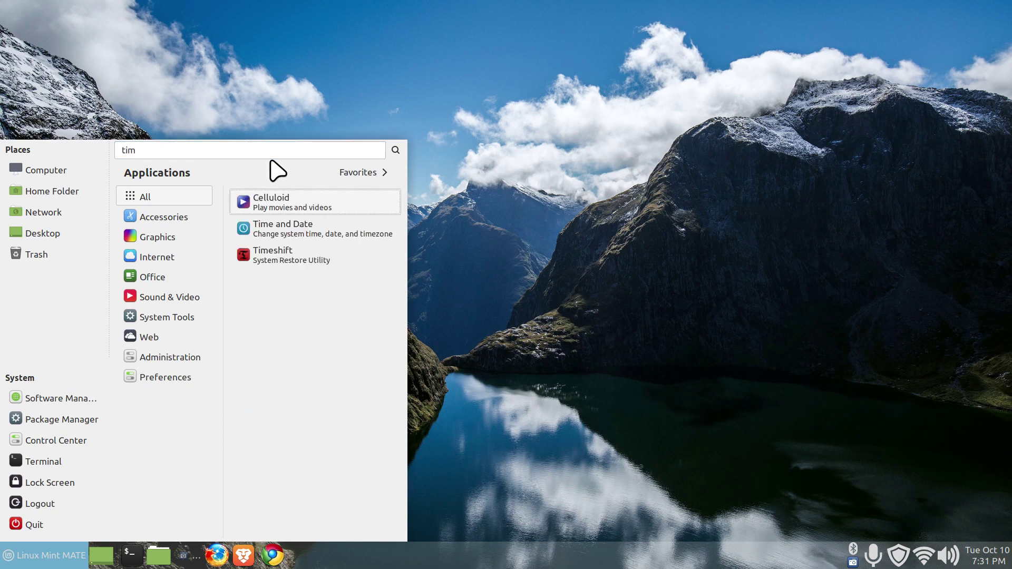
left_click(283, 256)
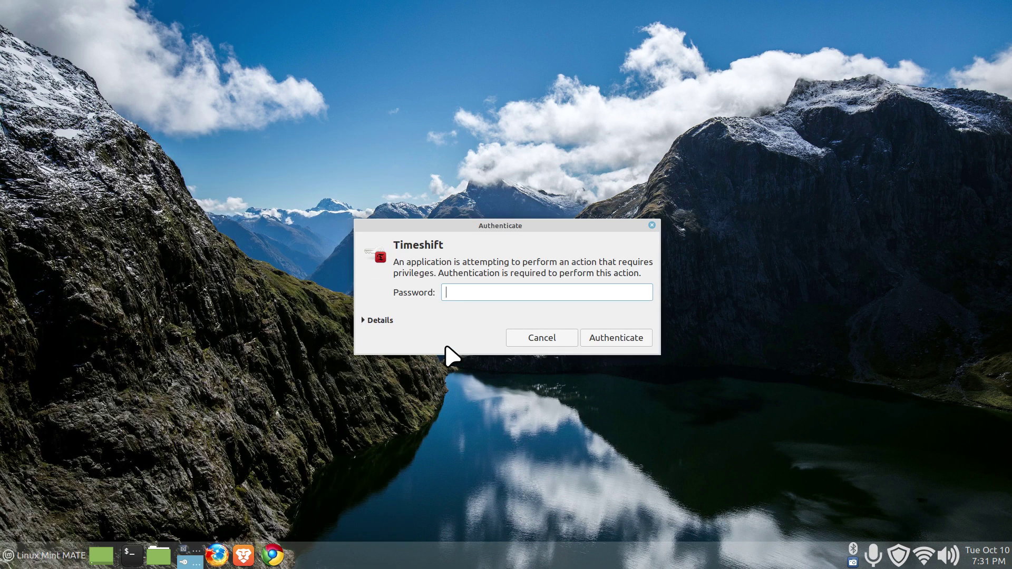
key("Return")
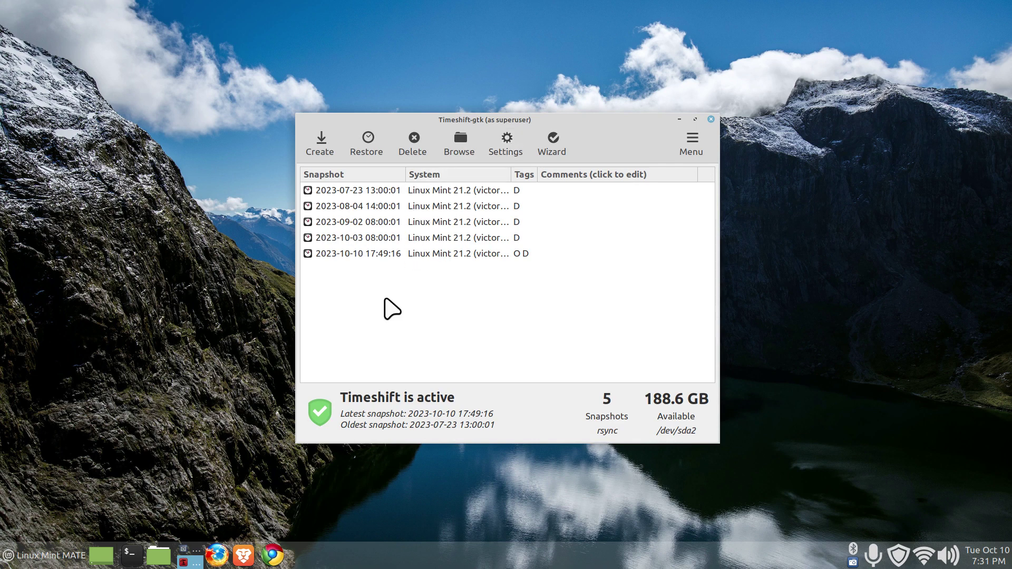
Step: Check which user home directories Timeshift backs up, leaving the settings unchanged
left_click(507, 151)
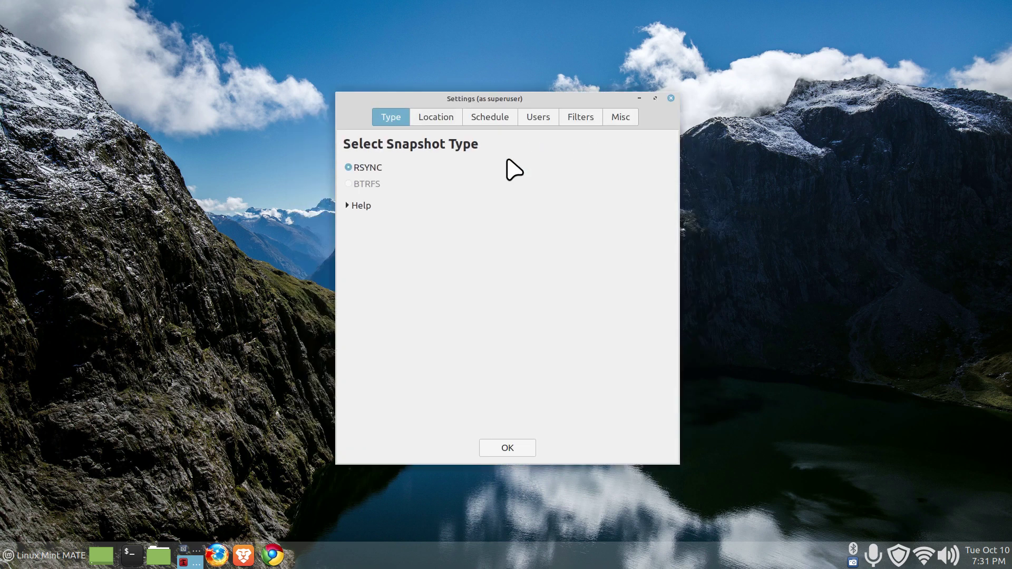
left_click(537, 117)
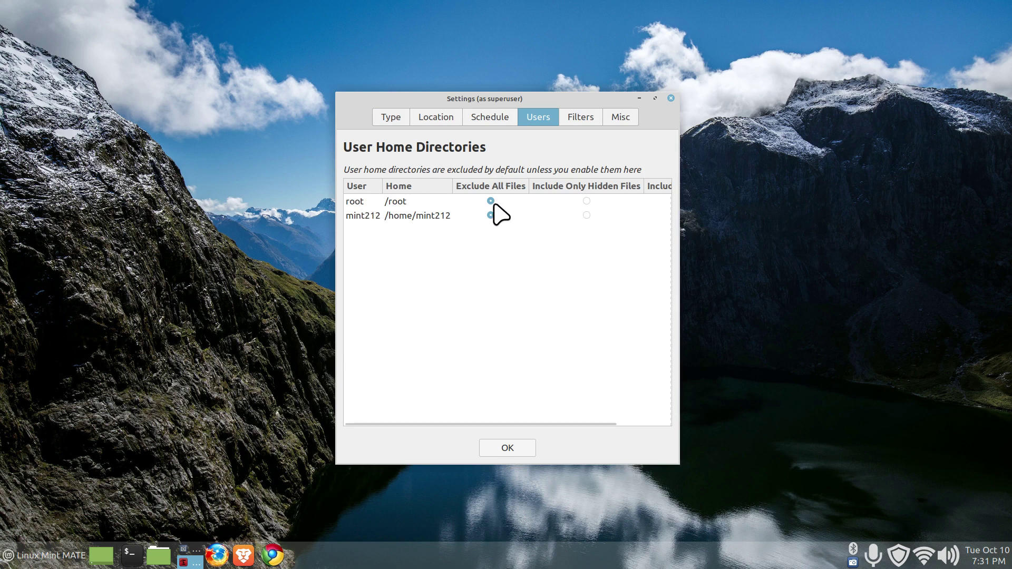
left_click(503, 448)
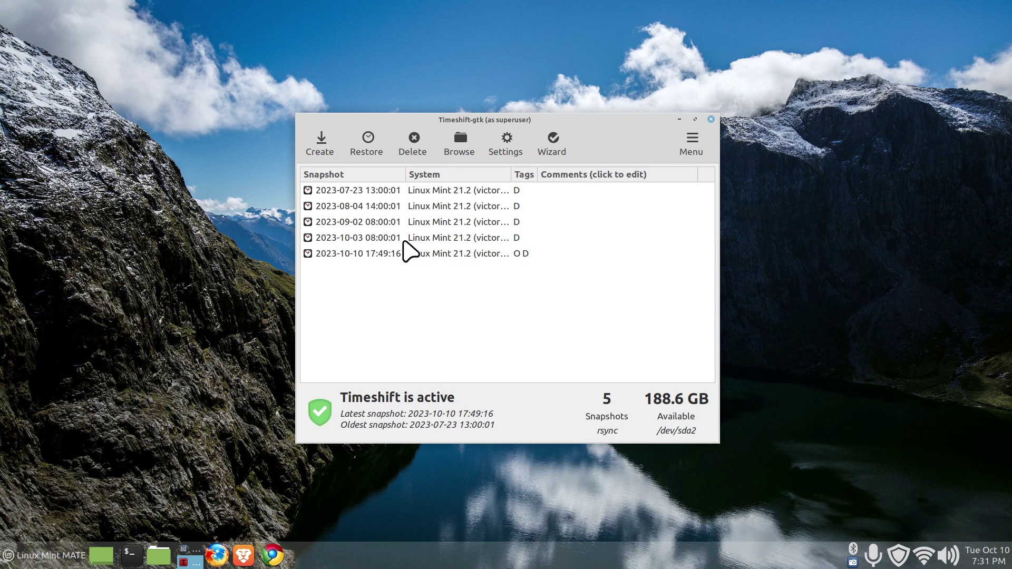
left_click(401, 239)
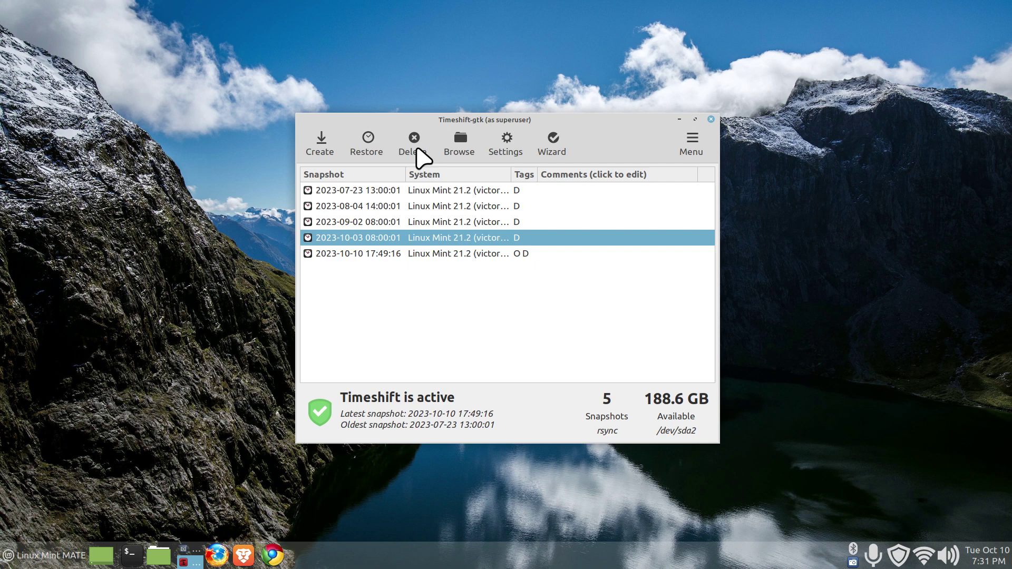
left_click(553, 151)
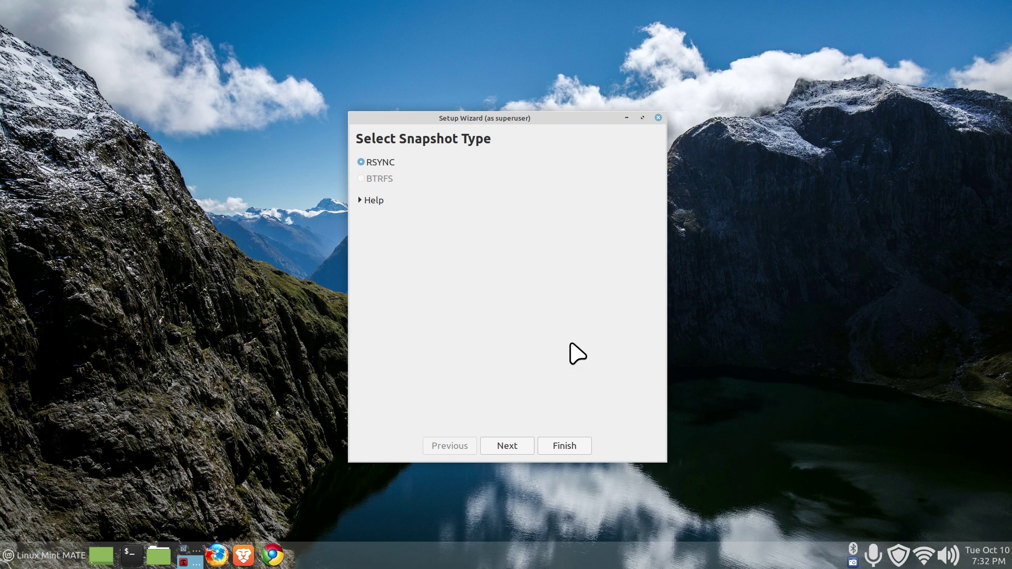
left_click(572, 449)
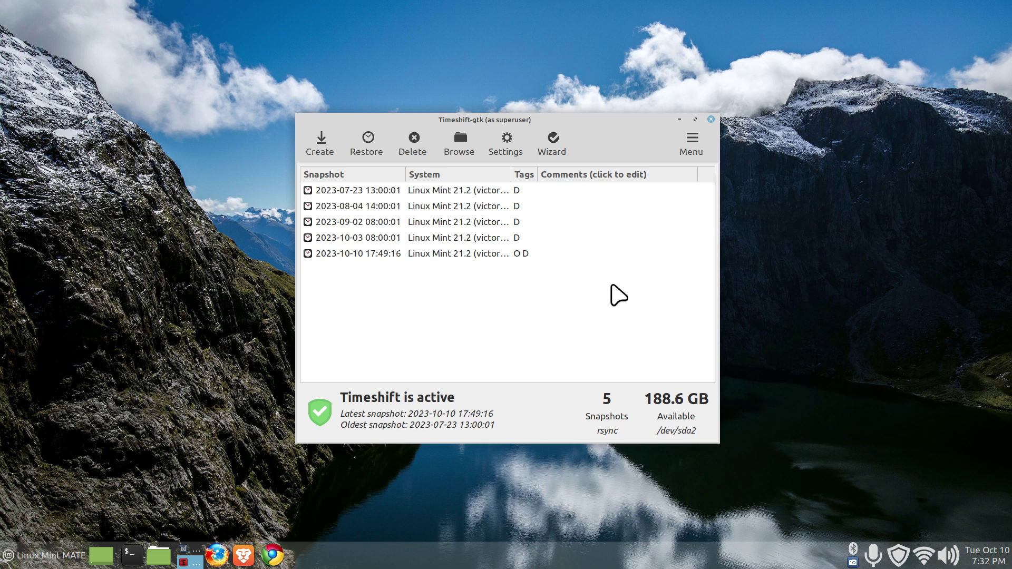
left_click(711, 119)
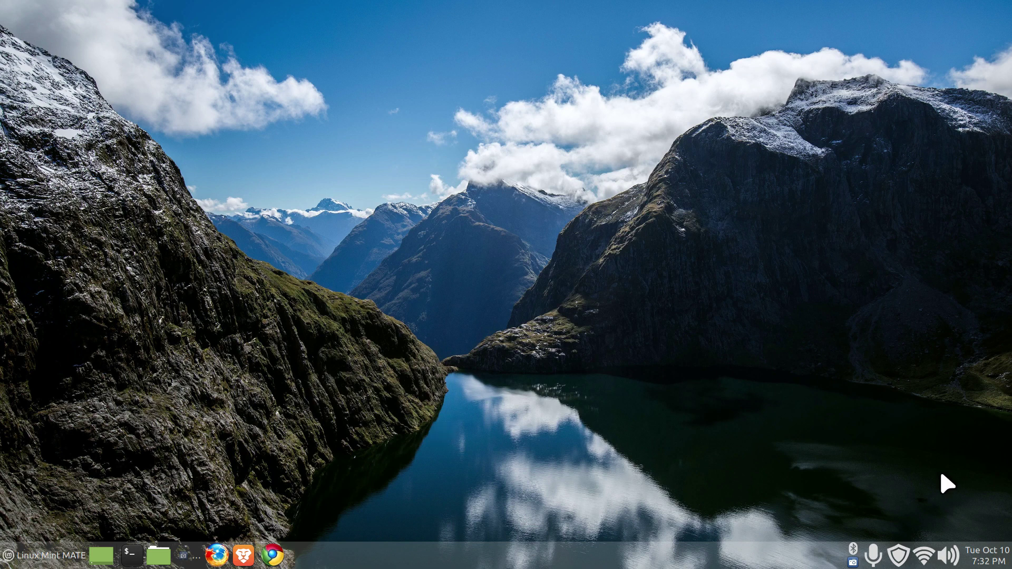
Step: Open Update Manager's View > Linux Kernels to show the 'Proceed with caution' warning
left_click(901, 556)
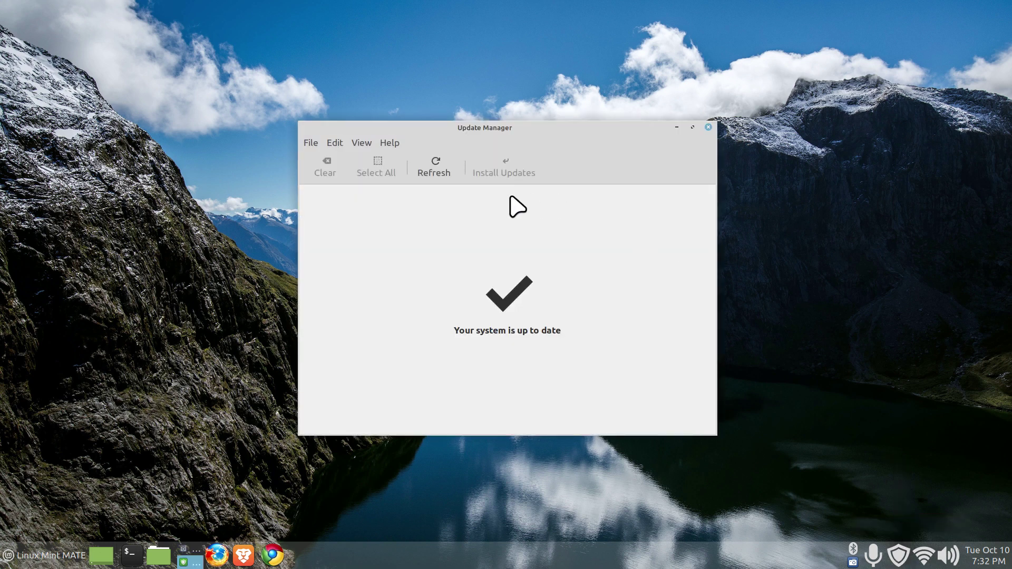
left_click(360, 145)
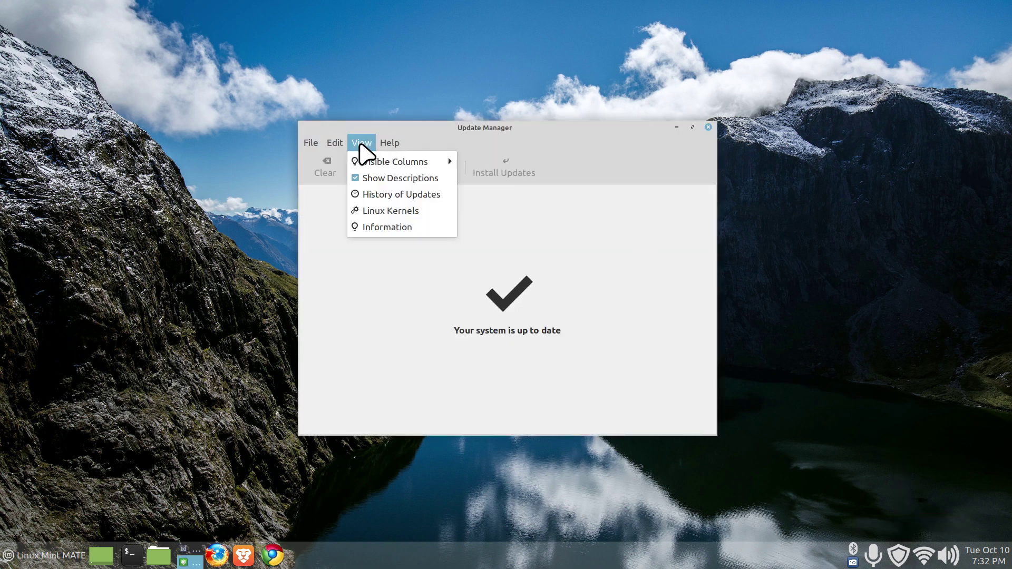
left_click(392, 216)
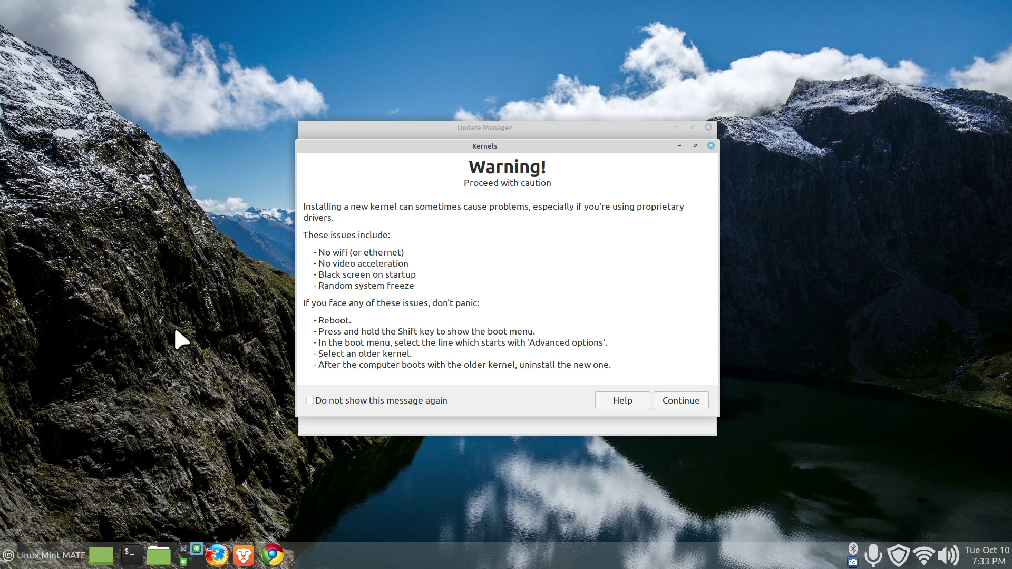
Step: Accept the kernel warning and list the installed 5.15 series kernels
left_click(686, 403)
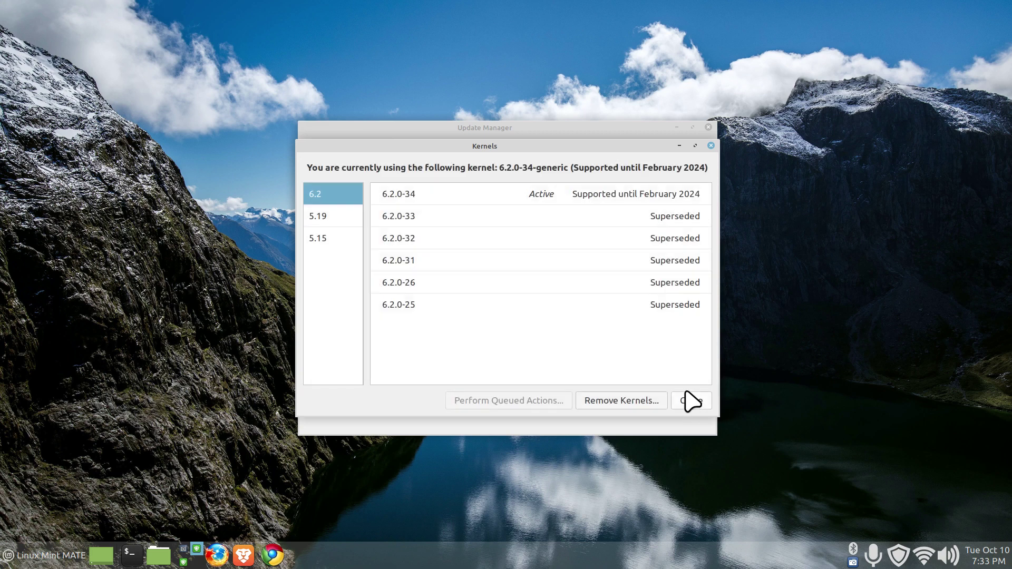
left_click(323, 239)
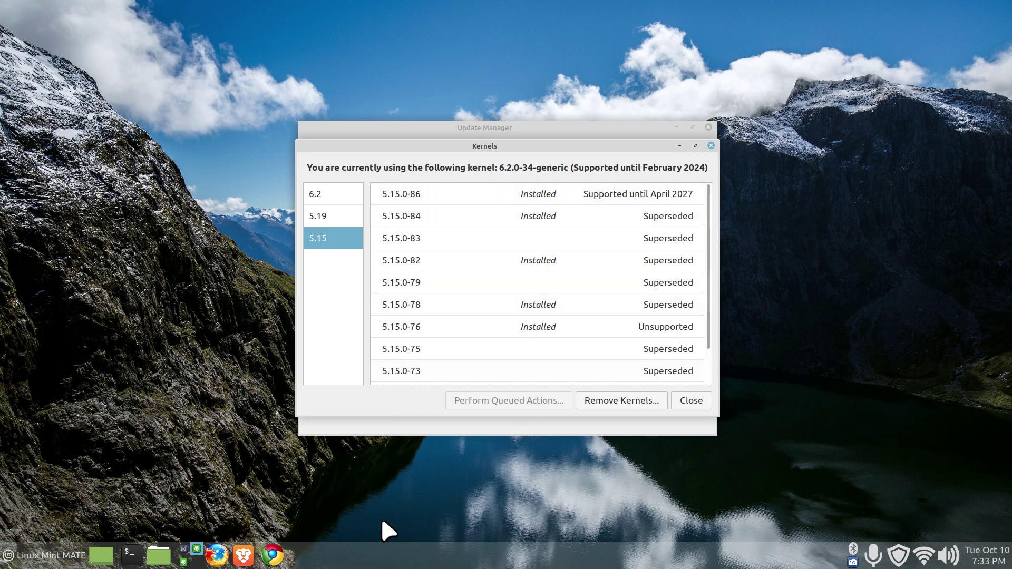
Step: Open System Reports' System information and highlight the running kernel 6.2.0-34-generic
left_click(50, 560)
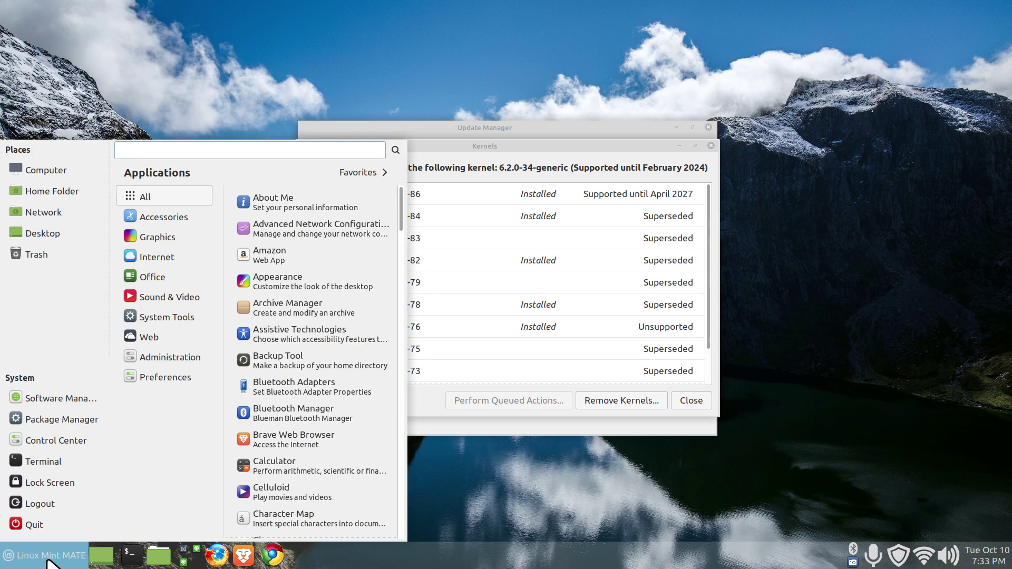
type("sys")
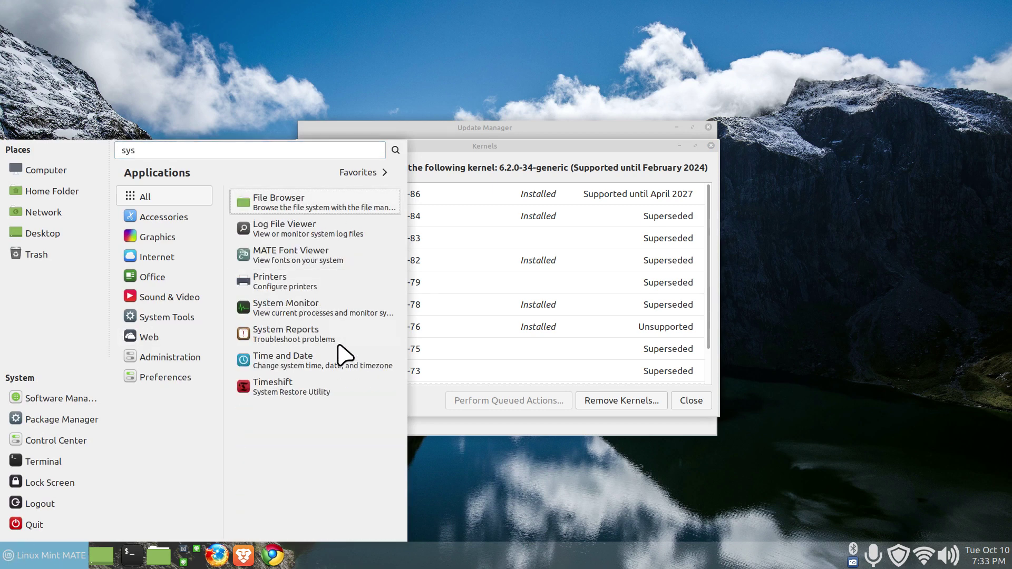
left_click(283, 338)
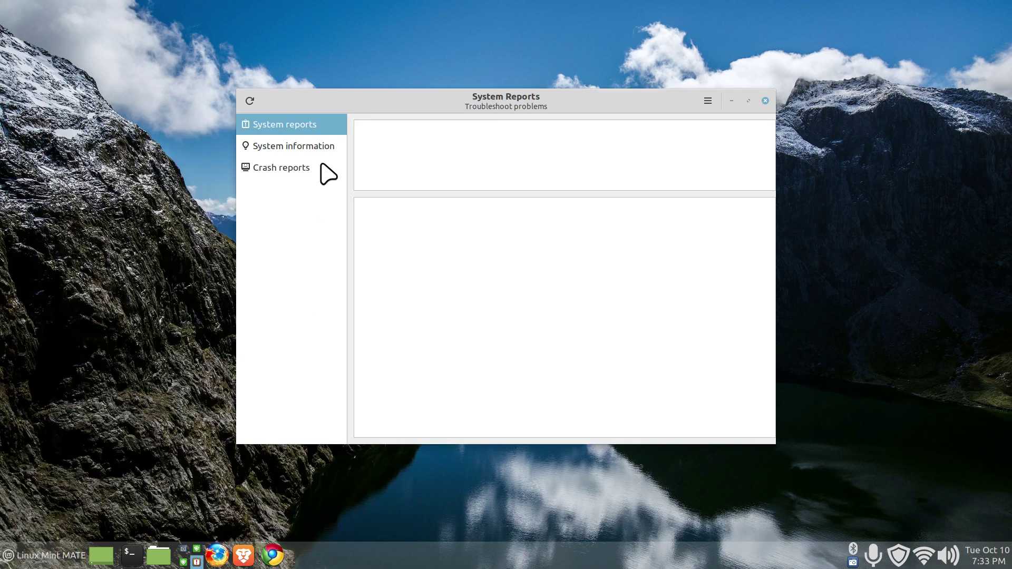
left_click(275, 147)
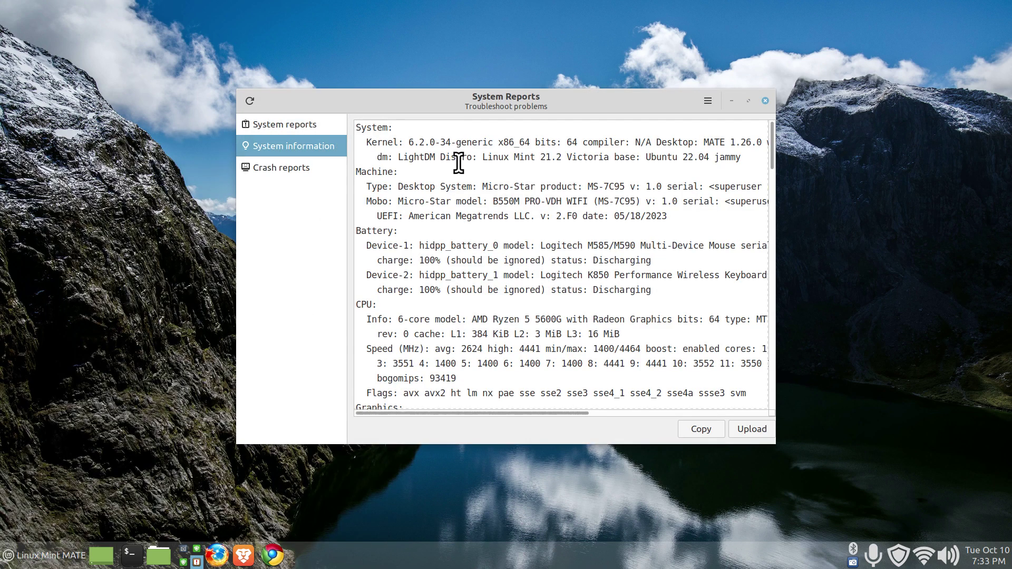
left_click_drag(404, 142, 456, 141)
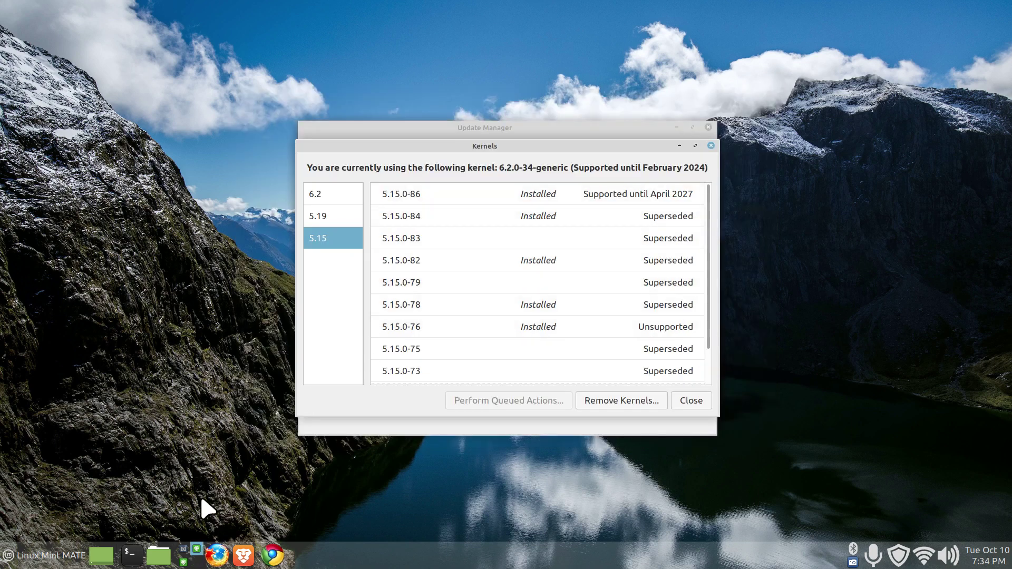
Step: Run inxi -Fxz in a new terminal and enlarge the terminal font
left_click(131, 554)
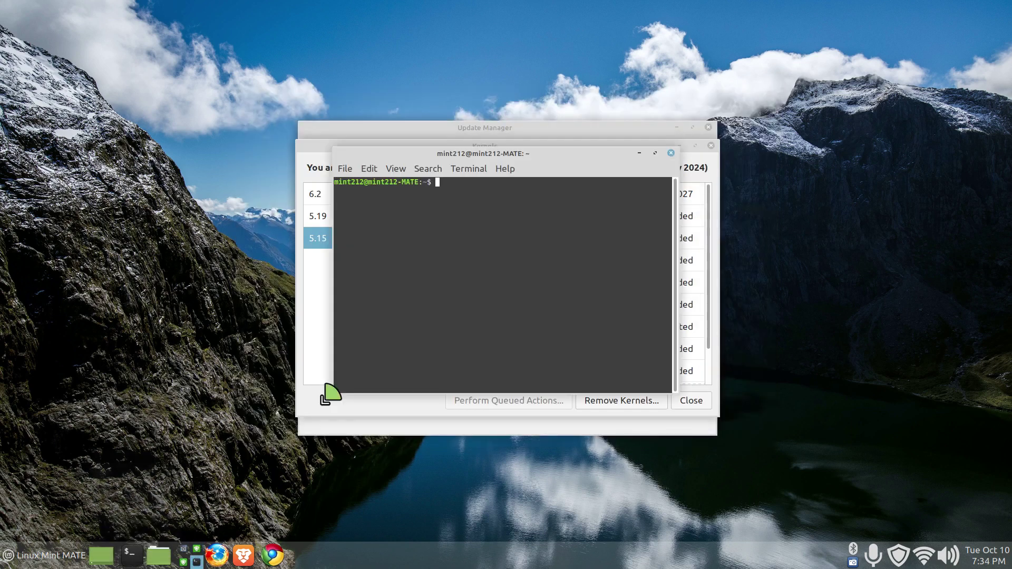
type("inxi -Fxz")
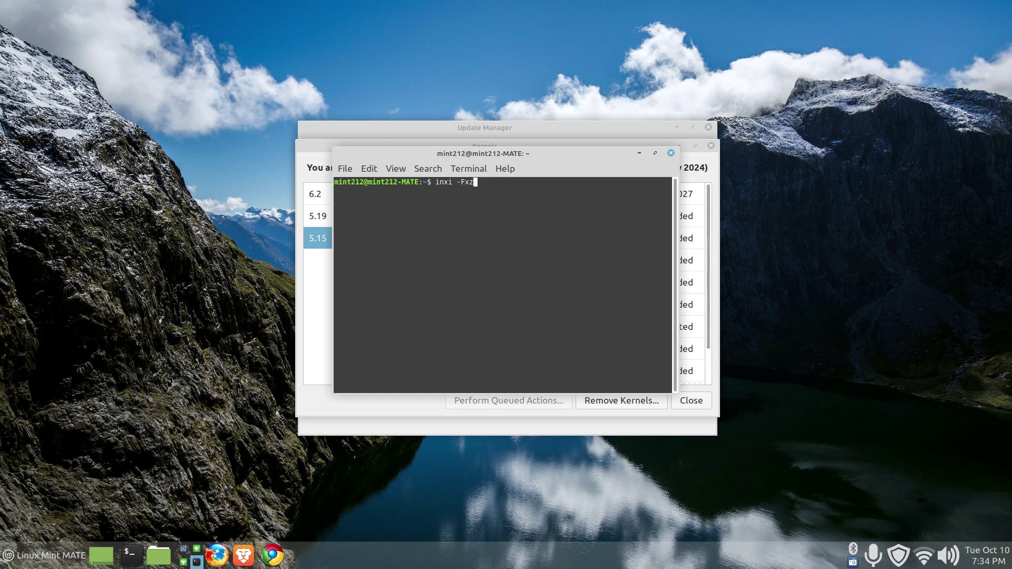
key("Return")
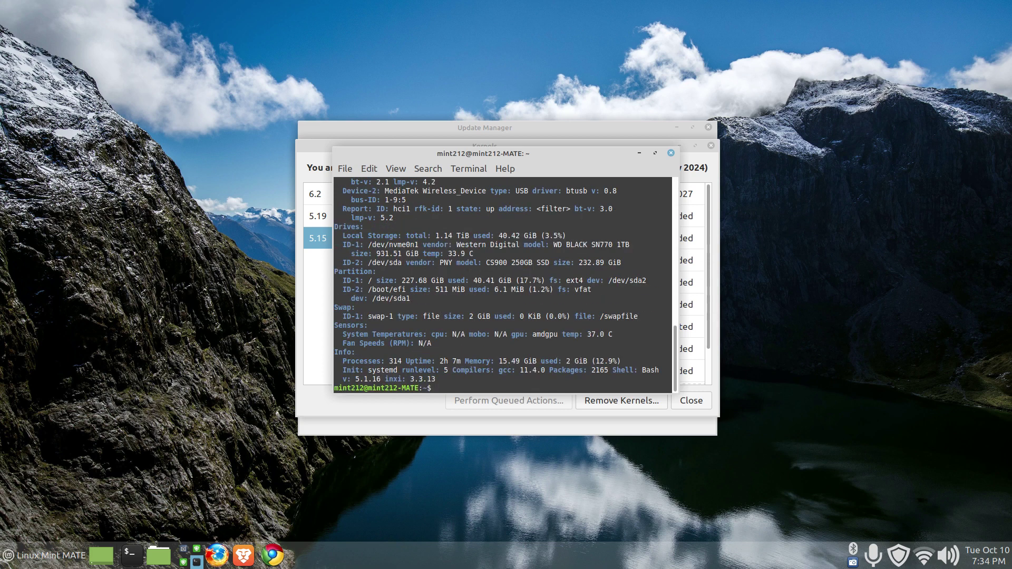
key("ctrl+plus")
key("ctrl+plus")
key("ctrl+plus")
key("ctrl+plus")
key("ctrl+plus")
key("ctrl+plus")
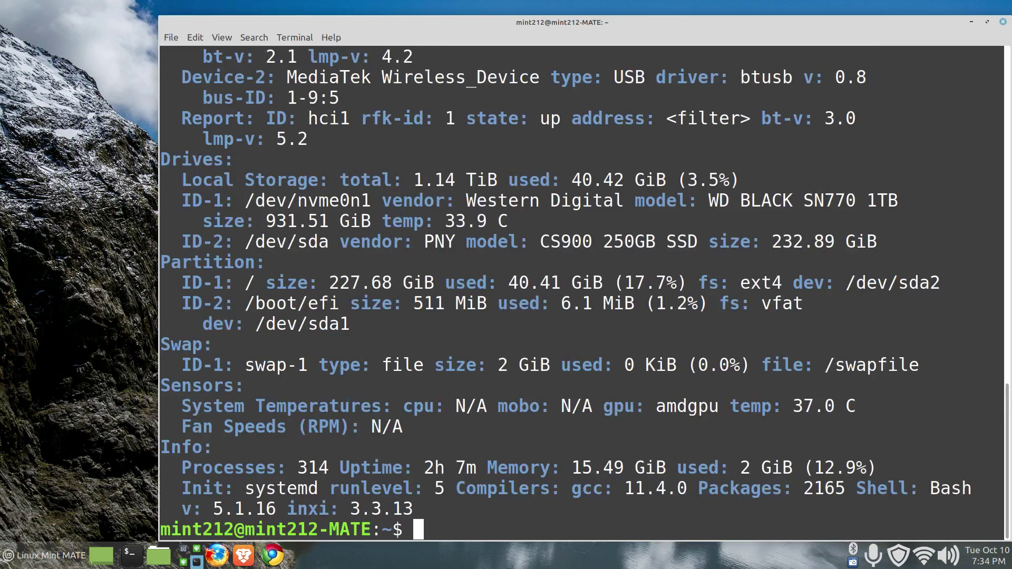
Step: Highlight the kernel, Linux Mint 21.2 Victoria and MATE 1.26.0 values, then close the terminal
scroll(522, 74, "up", 15)
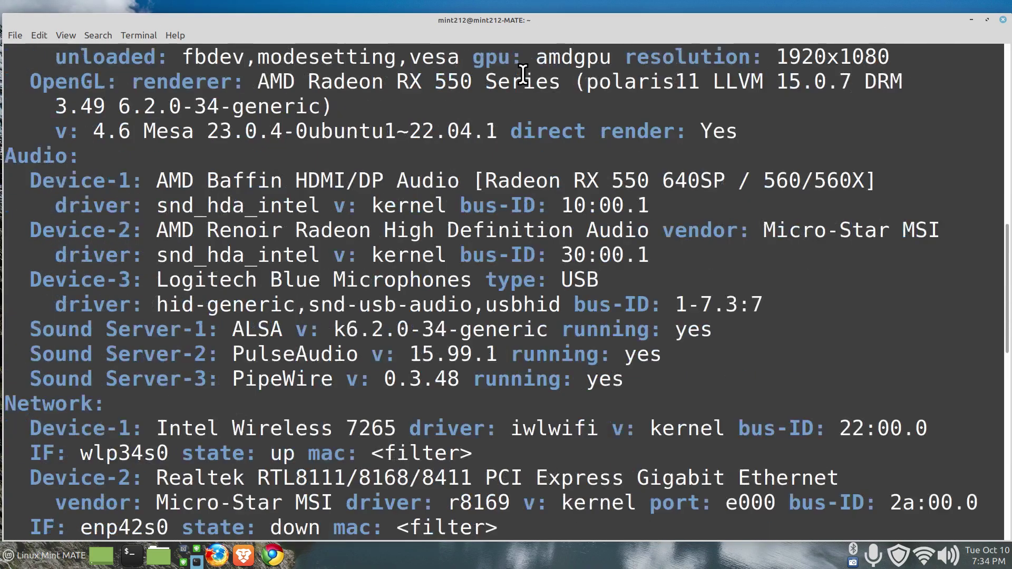
scroll(524, 74, "up", 3)
left_click_drag(119, 107, 270, 108)
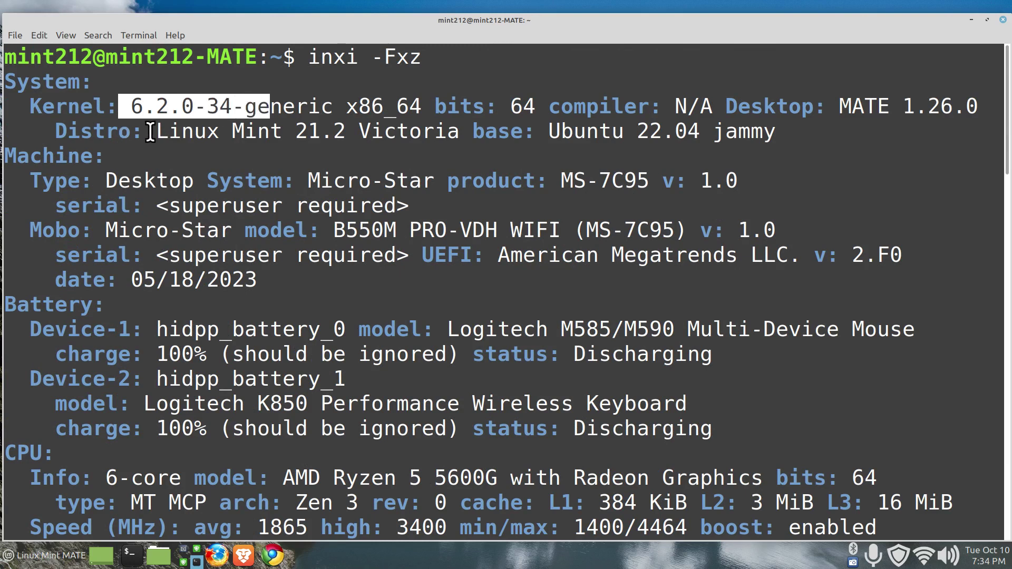
left_click_drag(158, 131, 467, 126)
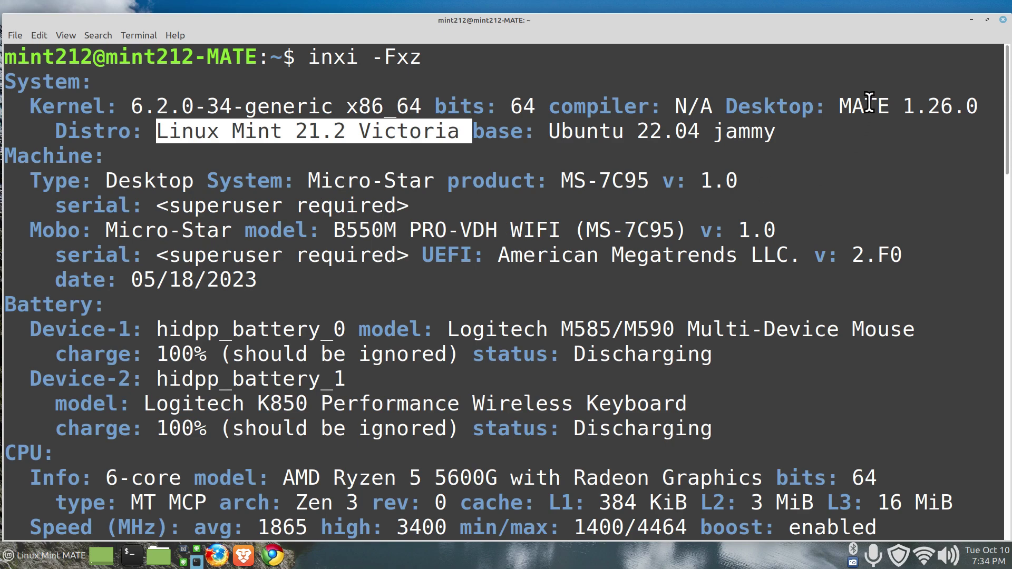
left_click_drag(835, 108, 984, 109)
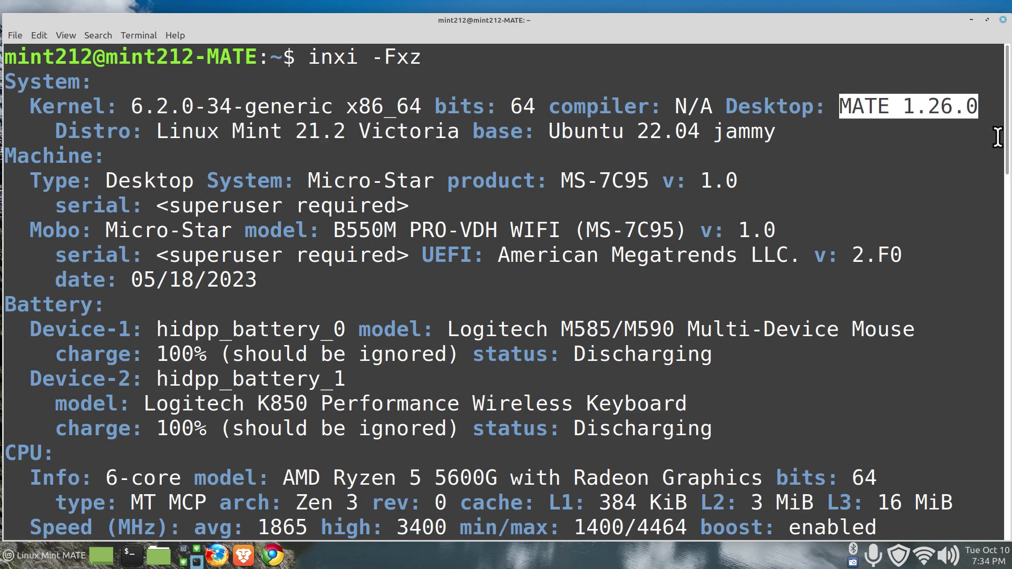
left_click(1003, 20)
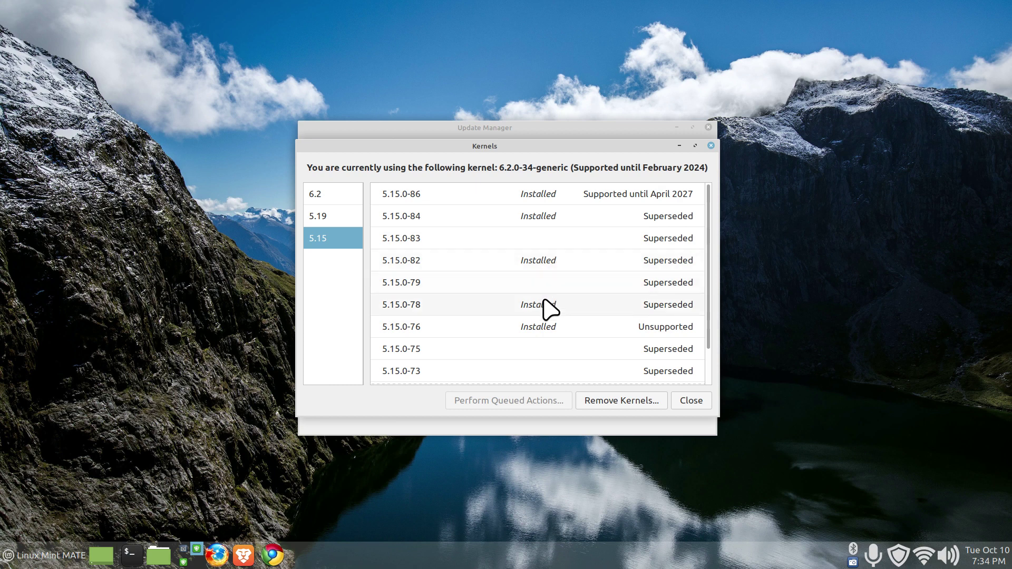
left_click(316, 193)
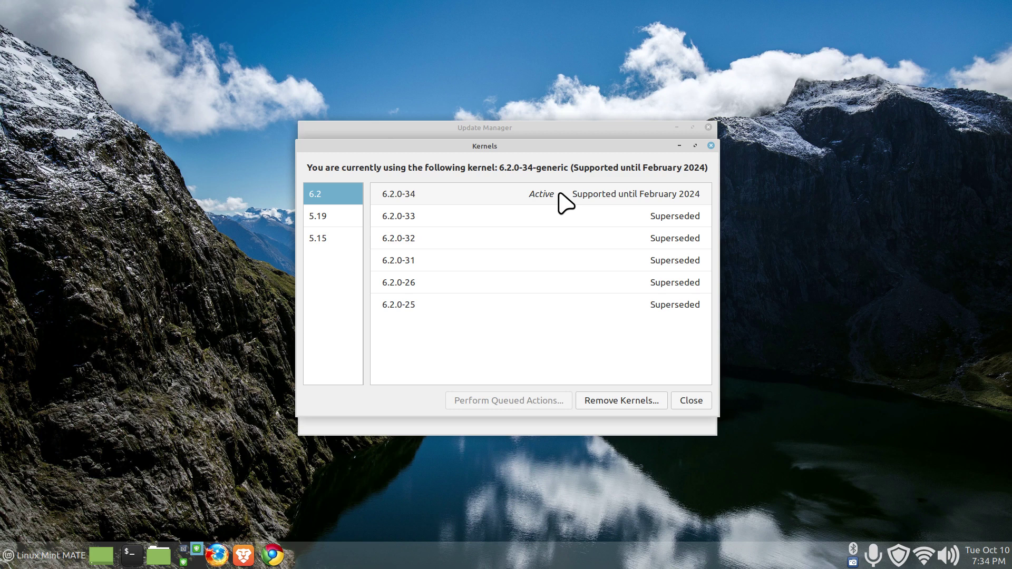
left_click(328, 217)
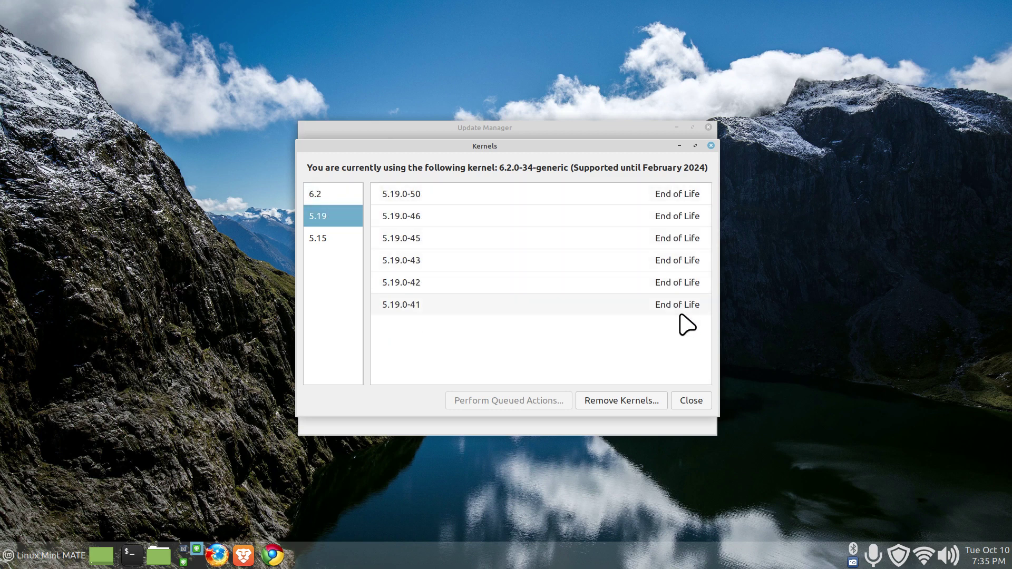
left_click(321, 252)
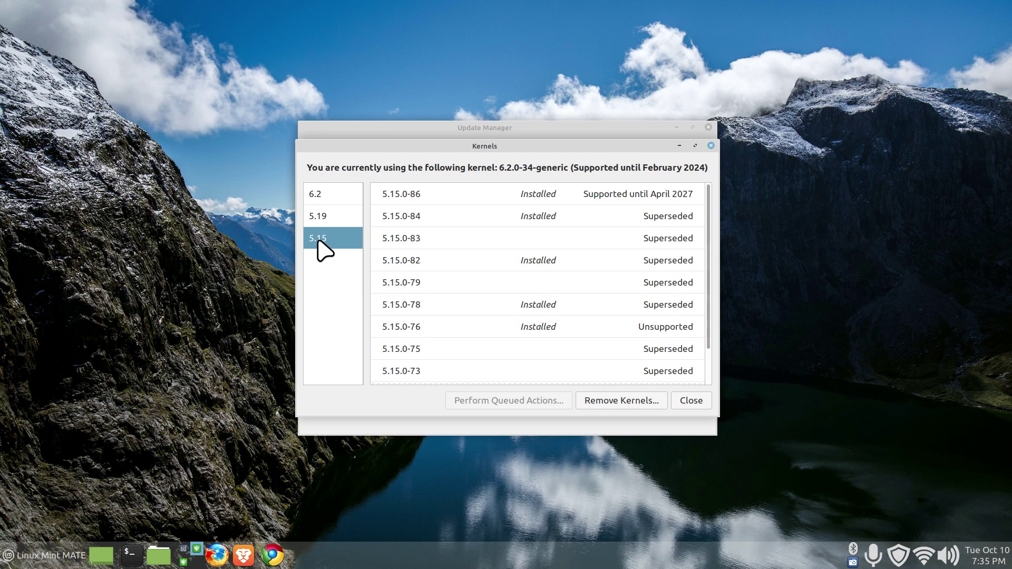
left_click(321, 195)
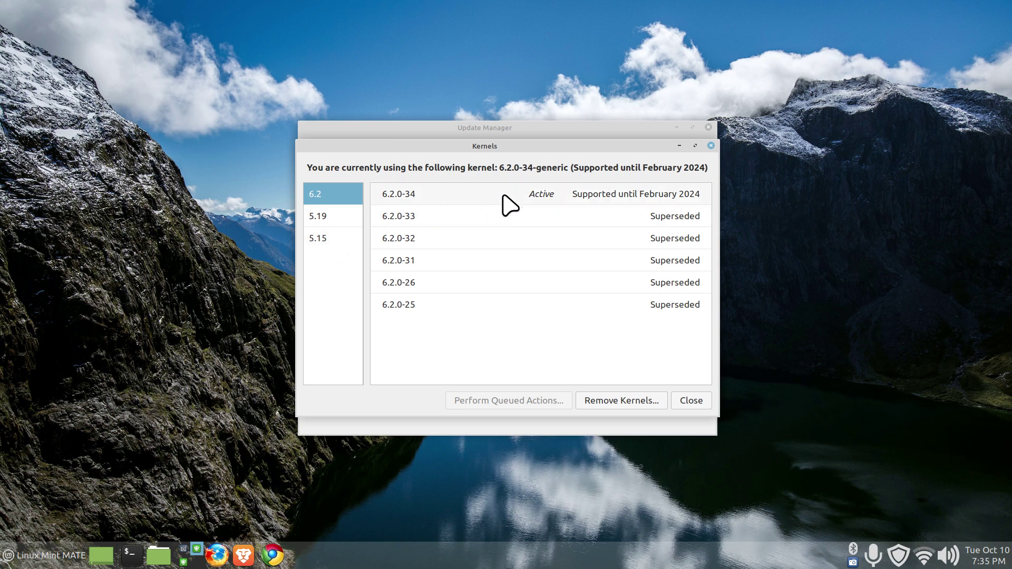
left_click(337, 241)
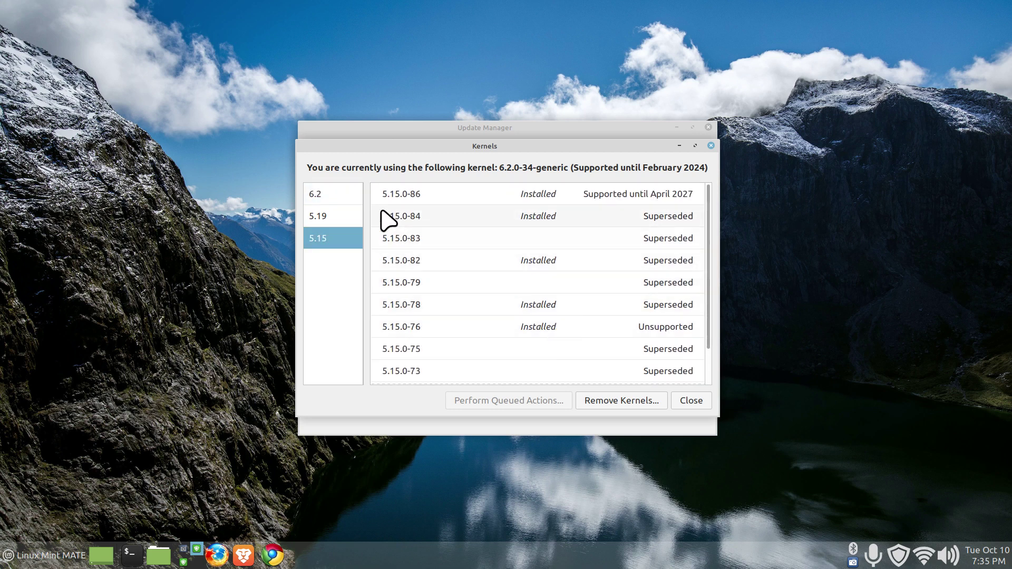
left_click(346, 196)
Step: Expand the 6.2.0-33 and active 6.2.0-34 kernel entries, then close the Kernels window
left_click(532, 218)
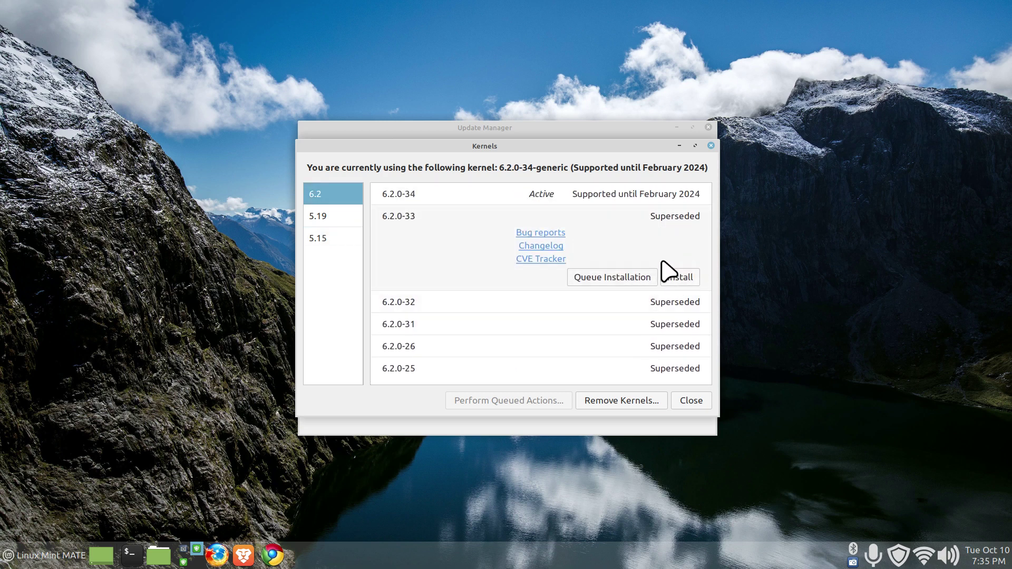
left_click(418, 195)
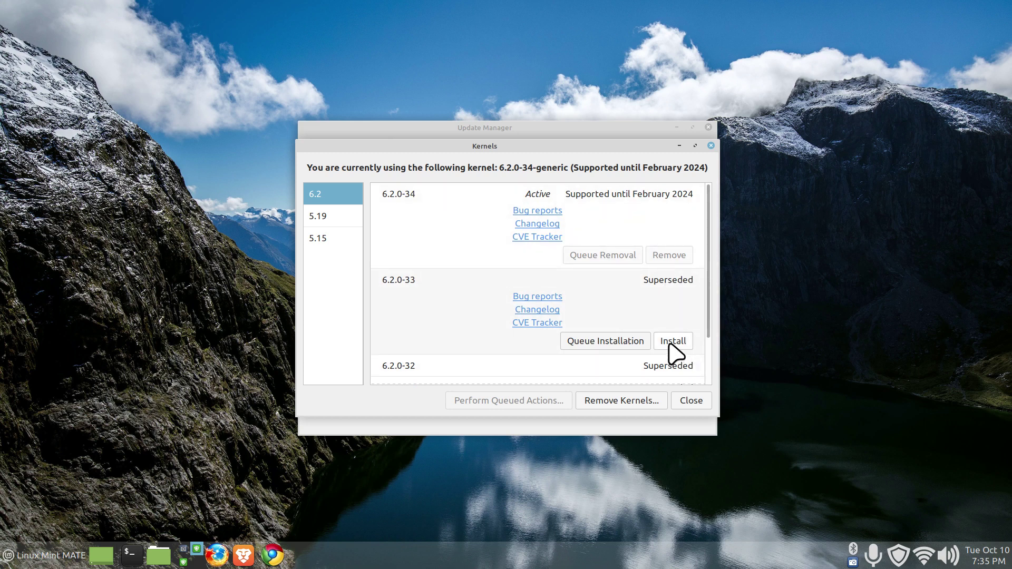
left_click(699, 402)
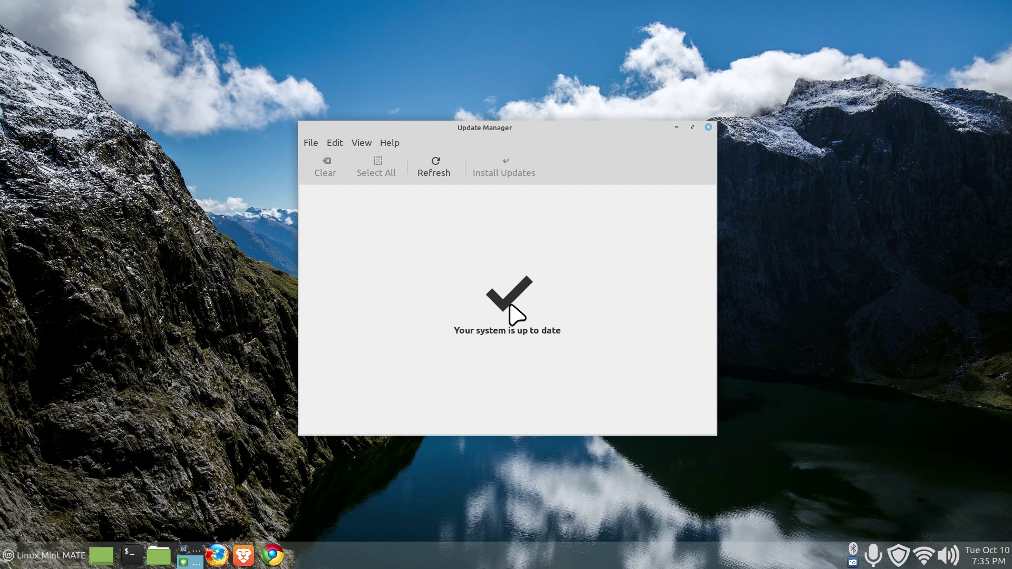
Step: Bring up the shut down prompt from the menu and dismiss it without restarting
left_click(20, 556)
left_click(17, 528)
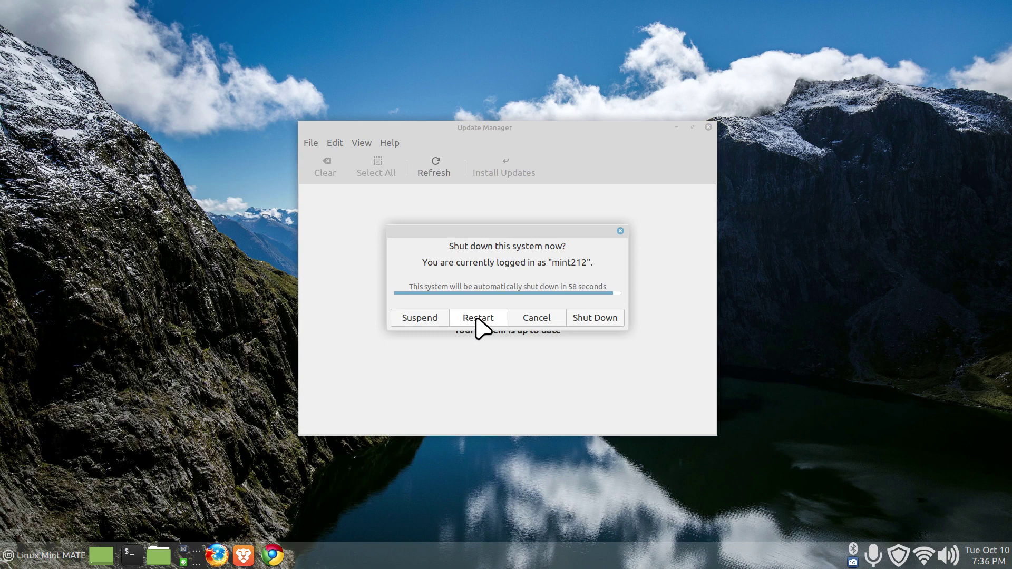
left_click(621, 231)
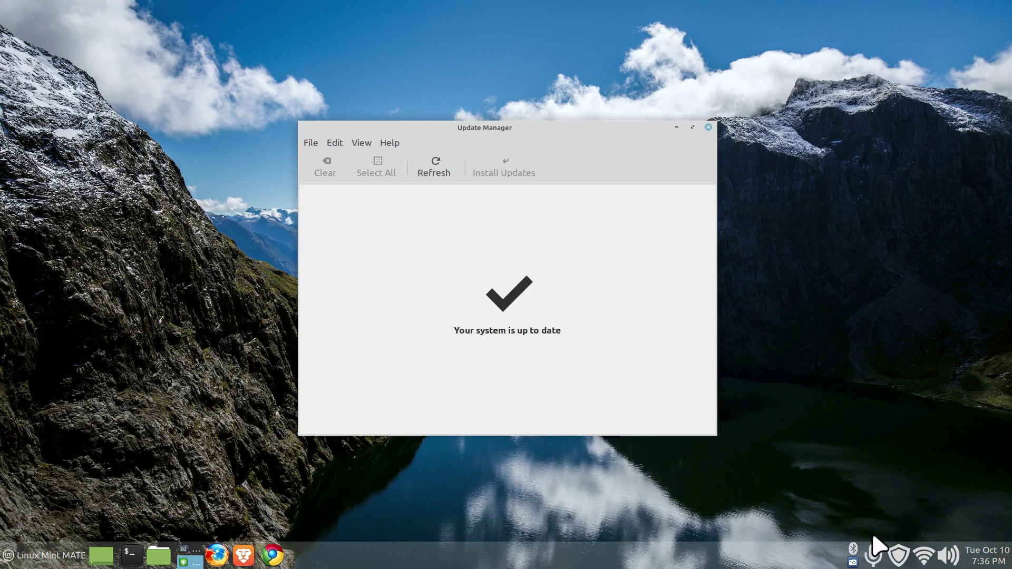
Step: Reopen System Reports' System information and highlight the running kernel 6.2.0-34
left_click(41, 555)
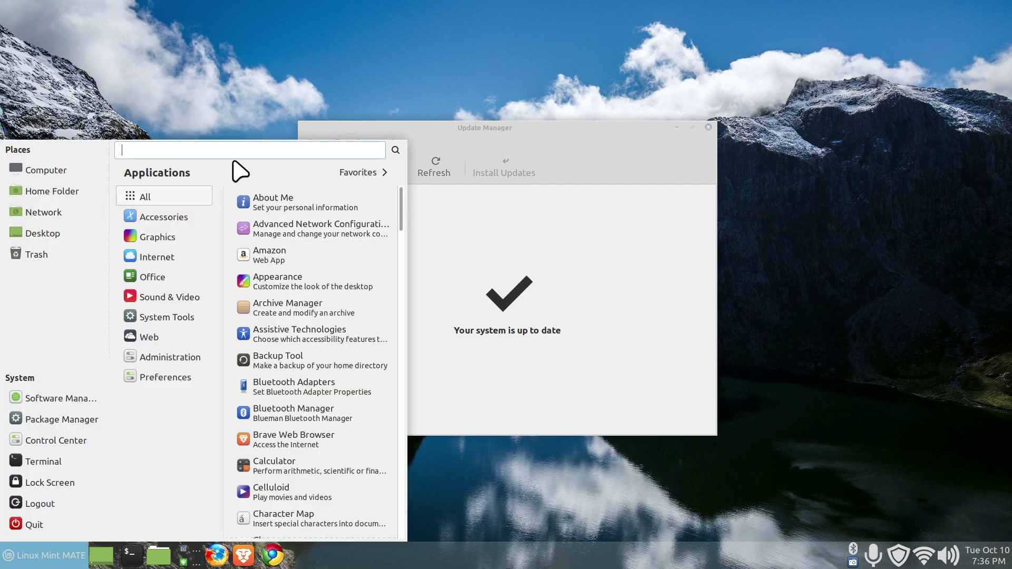
type("sys")
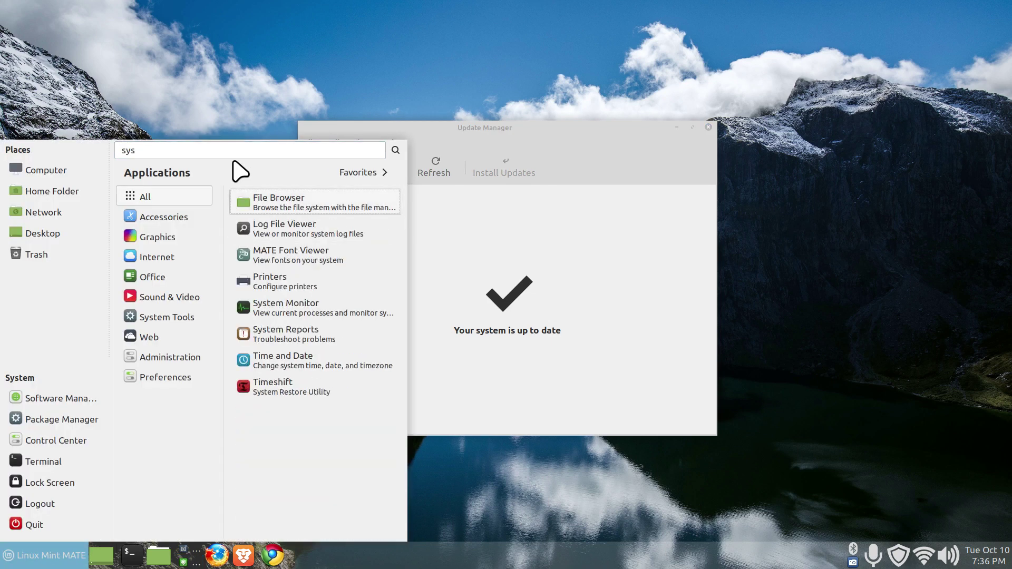
left_click(306, 343)
left_click(270, 150)
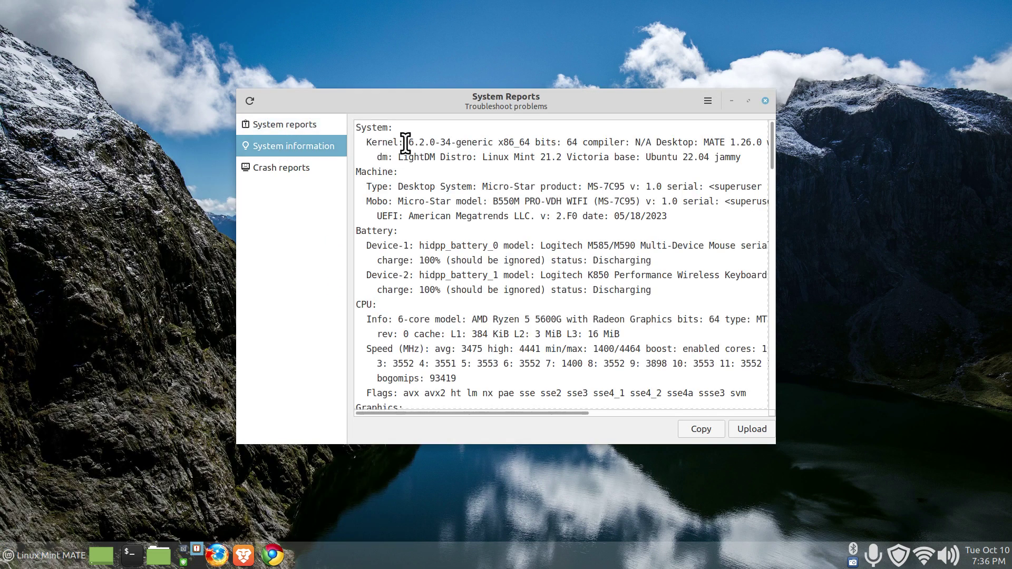
left_click_drag(406, 143, 457, 142)
Step: Close System Reports and reopen Linux Kernels from the View menu, accepting the warning
left_click(766, 101)
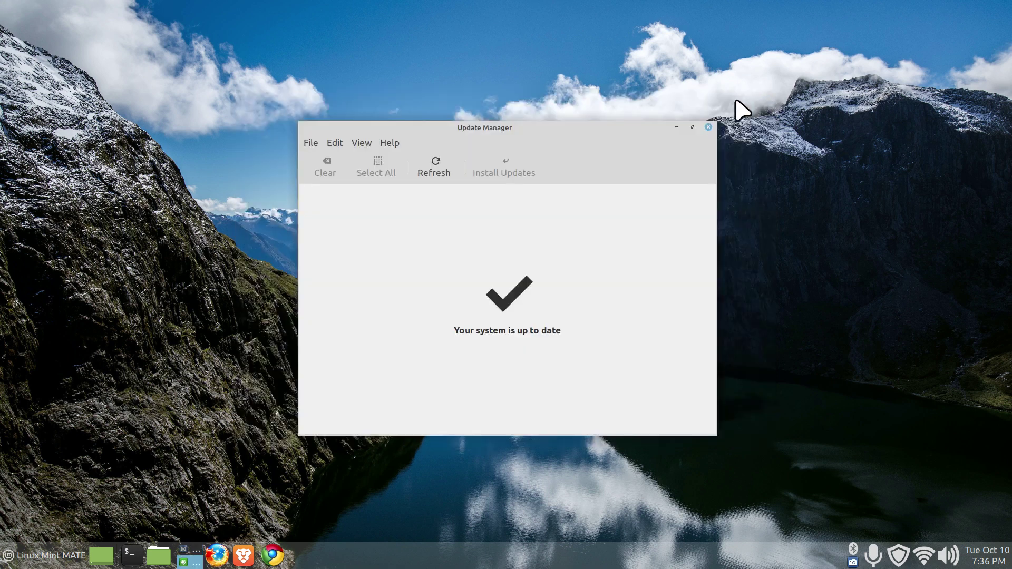
left_click(362, 143)
left_click(390, 218)
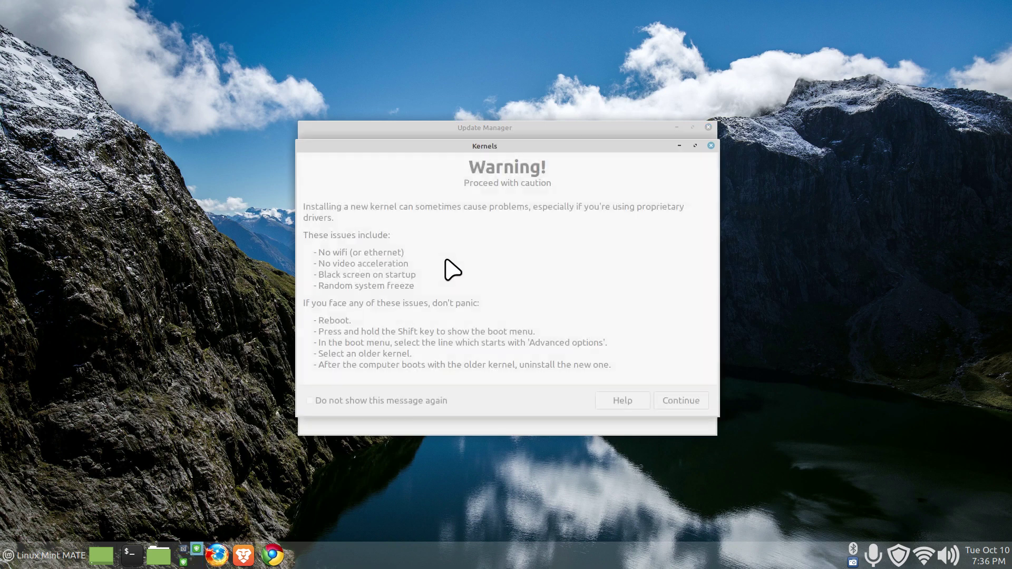
left_click(677, 403)
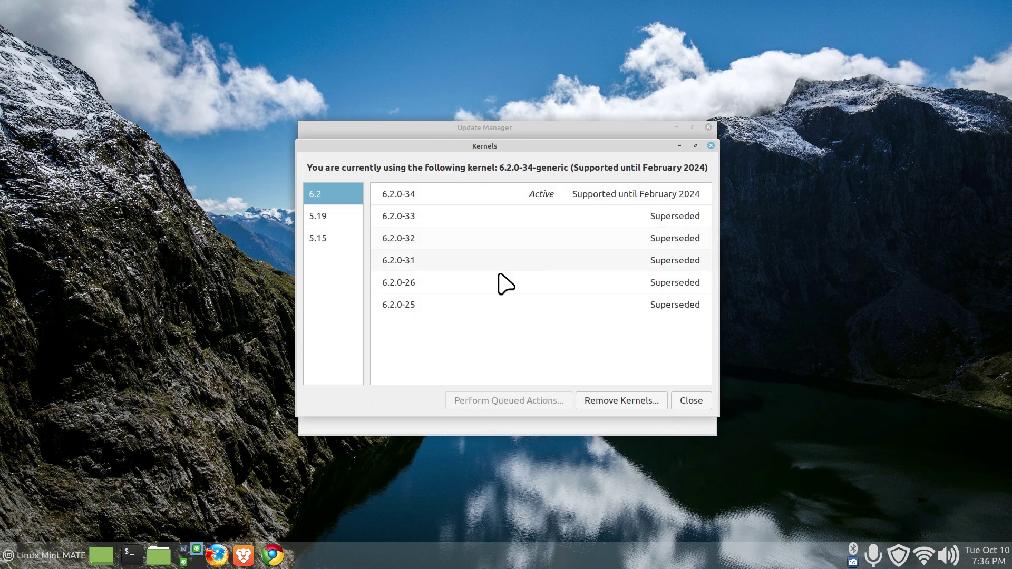
Step: Compare the 5.15 and 6.2 kernel lists, ending on the 5.15 series
left_click(315, 239)
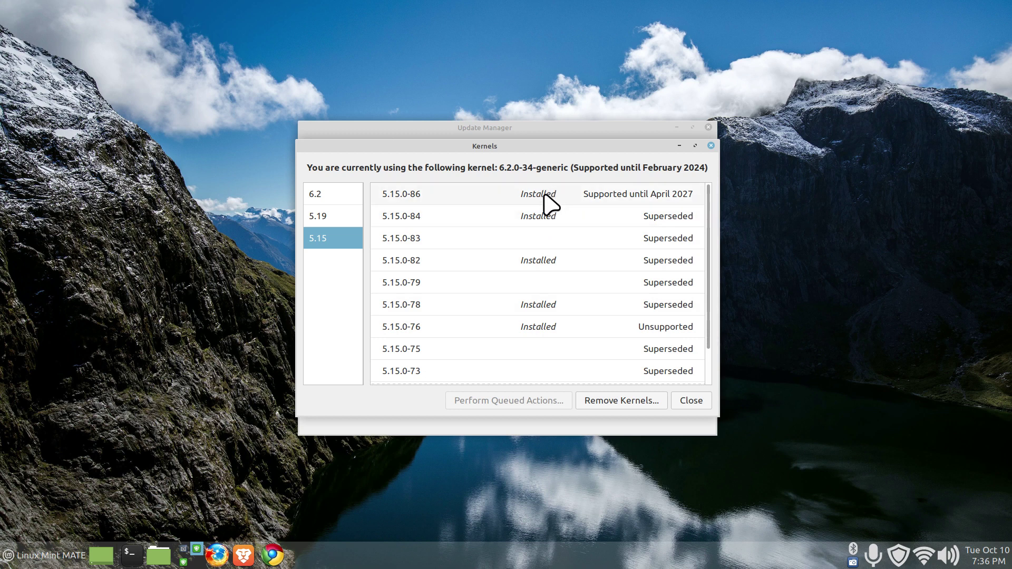
left_click(329, 194)
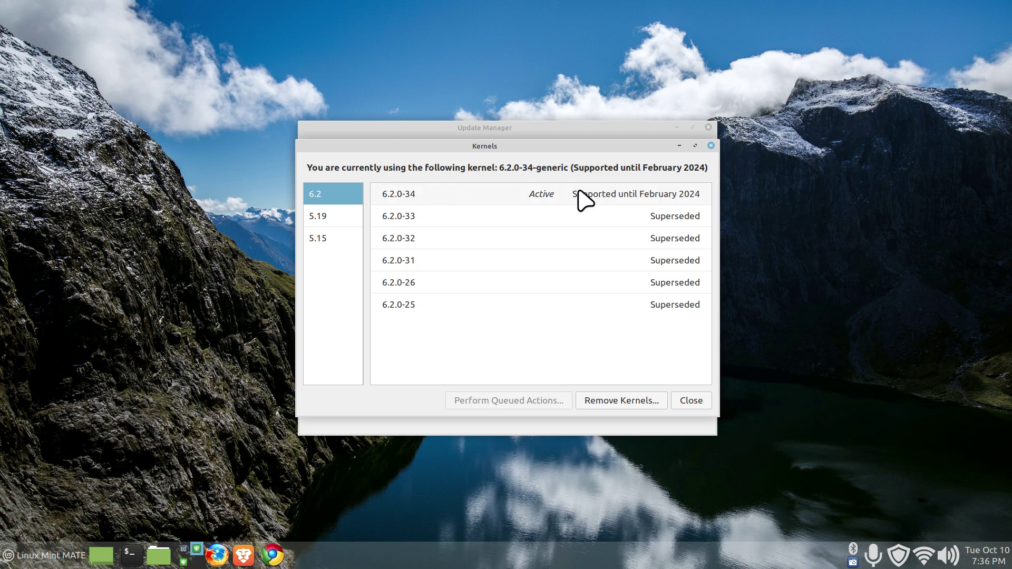
left_click(333, 242)
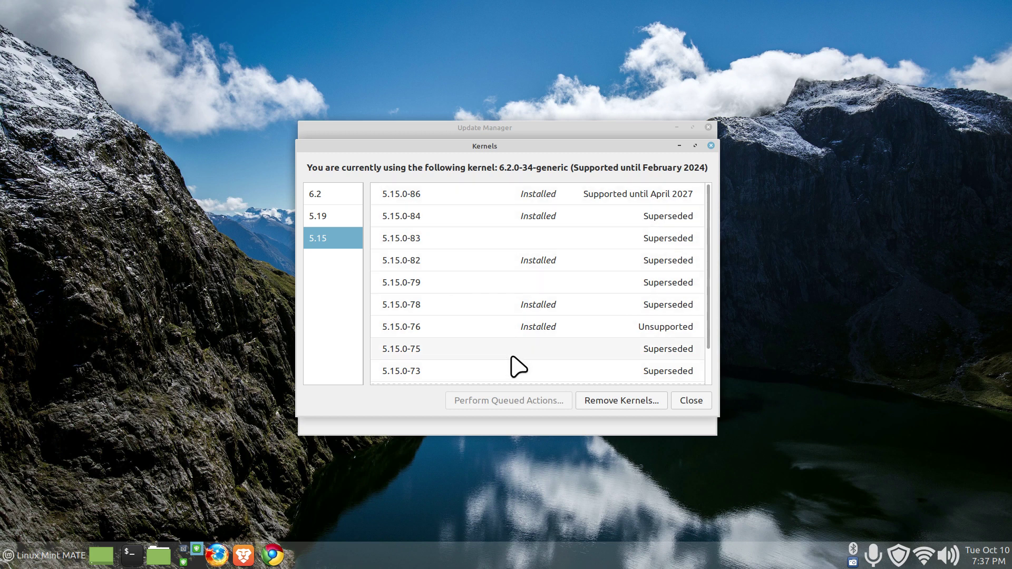
Step: Close the Kernels window, review the Automation tab in Edit > Preferences, then close Preferences
left_click(699, 403)
left_click(335, 143)
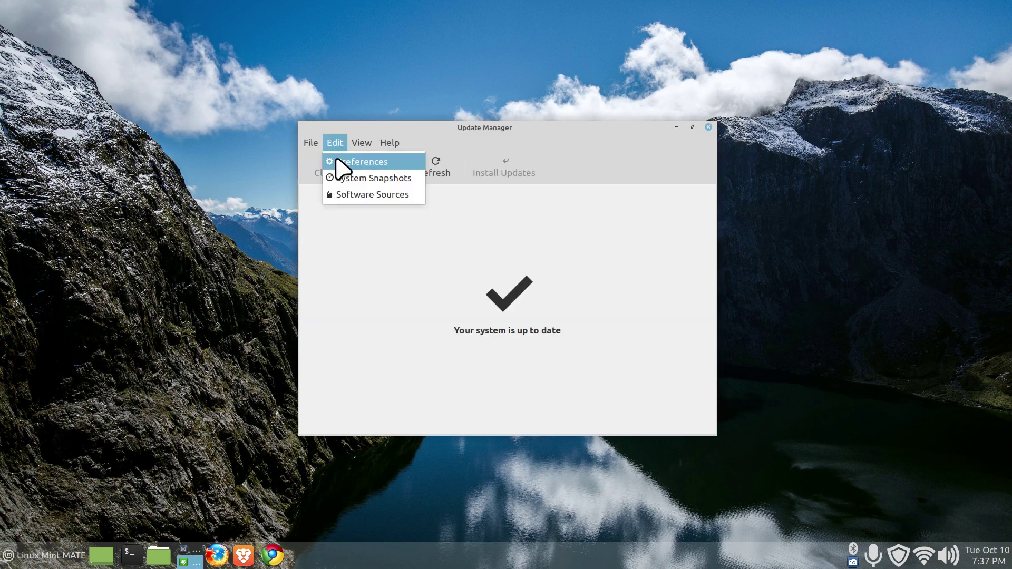
left_click(340, 160)
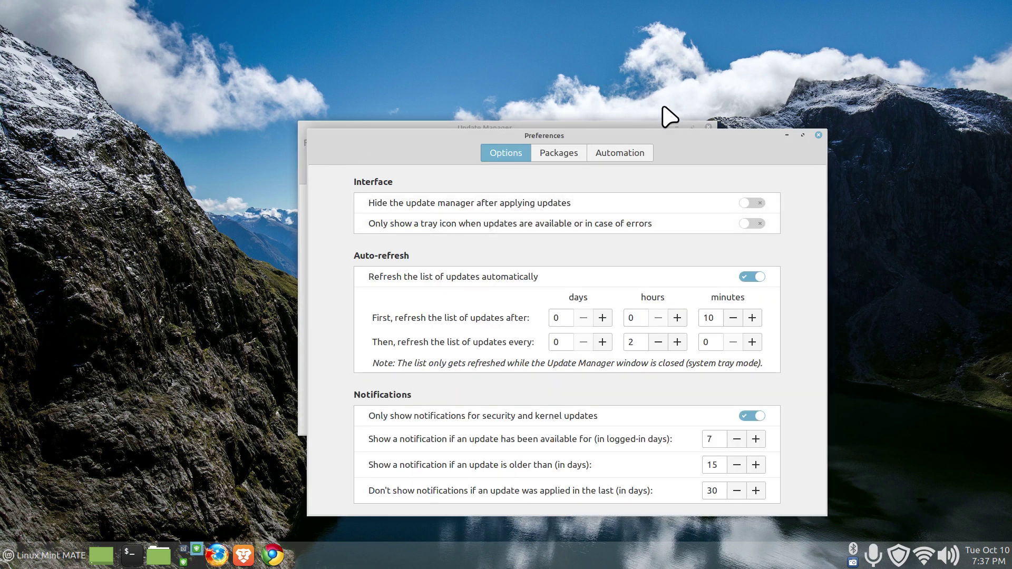
left_click(612, 158)
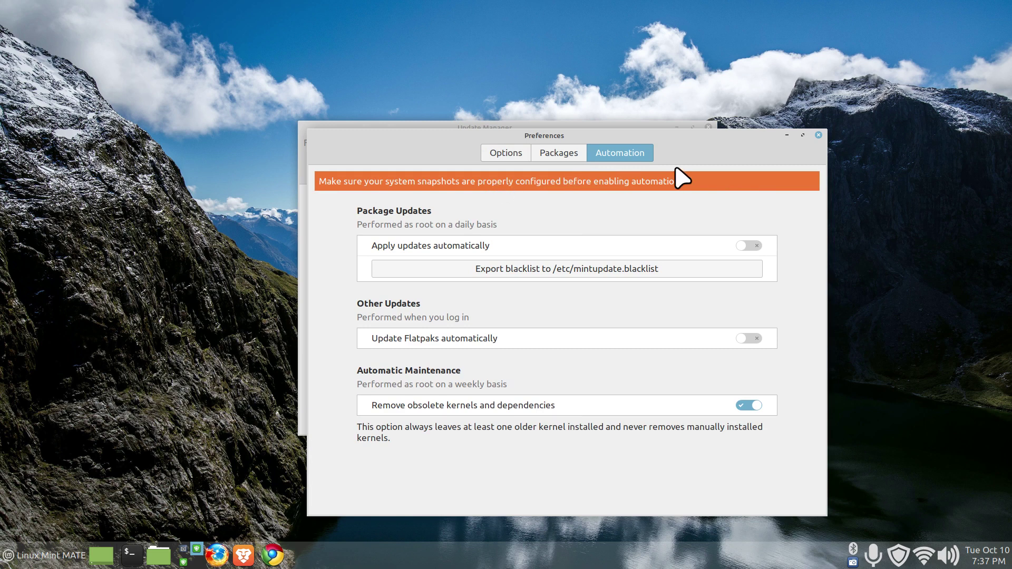
left_click(818, 135)
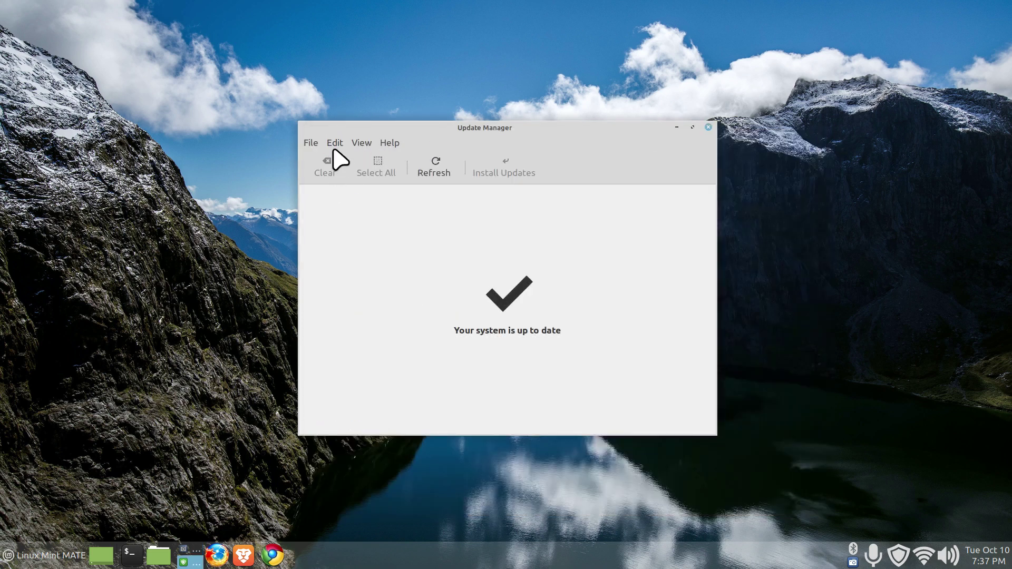
left_click(334, 144)
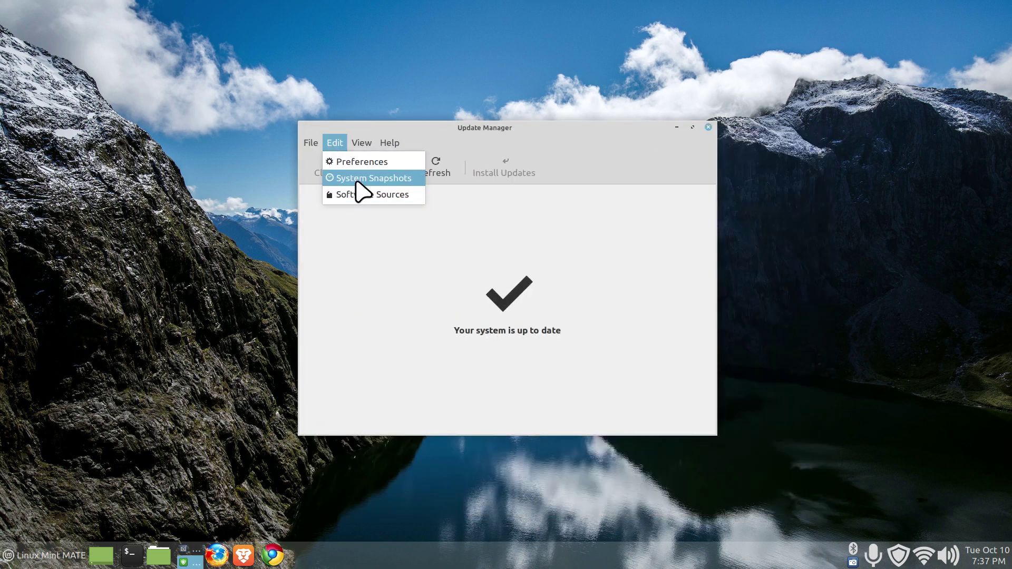
left_click(362, 180)
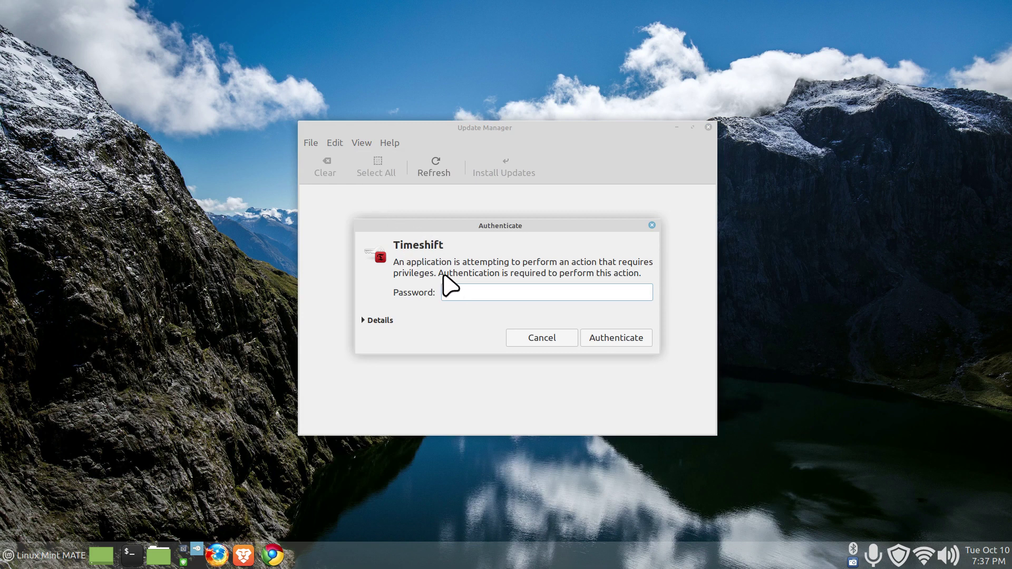
left_click(534, 339)
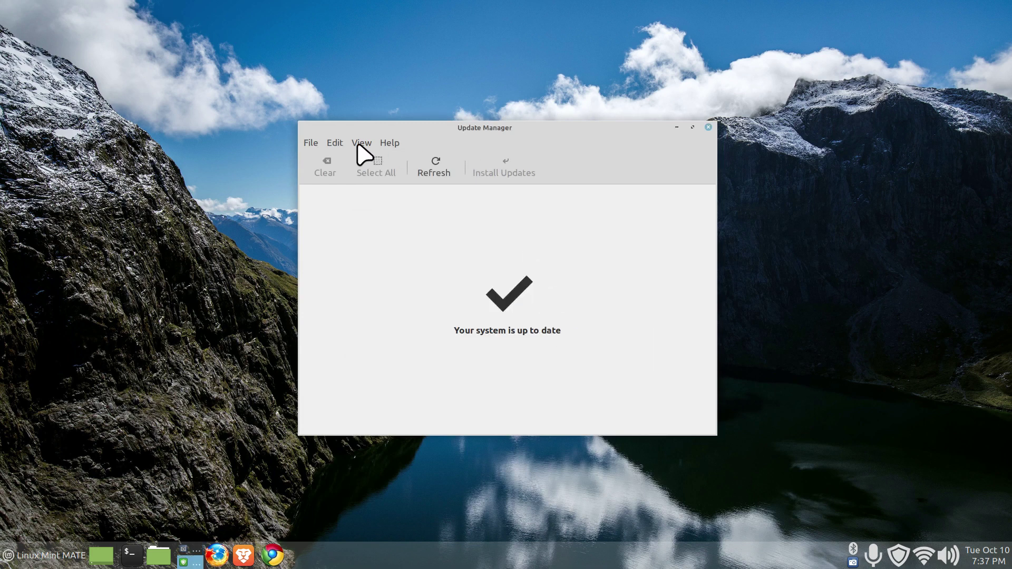
left_click(335, 143)
left_click(349, 161)
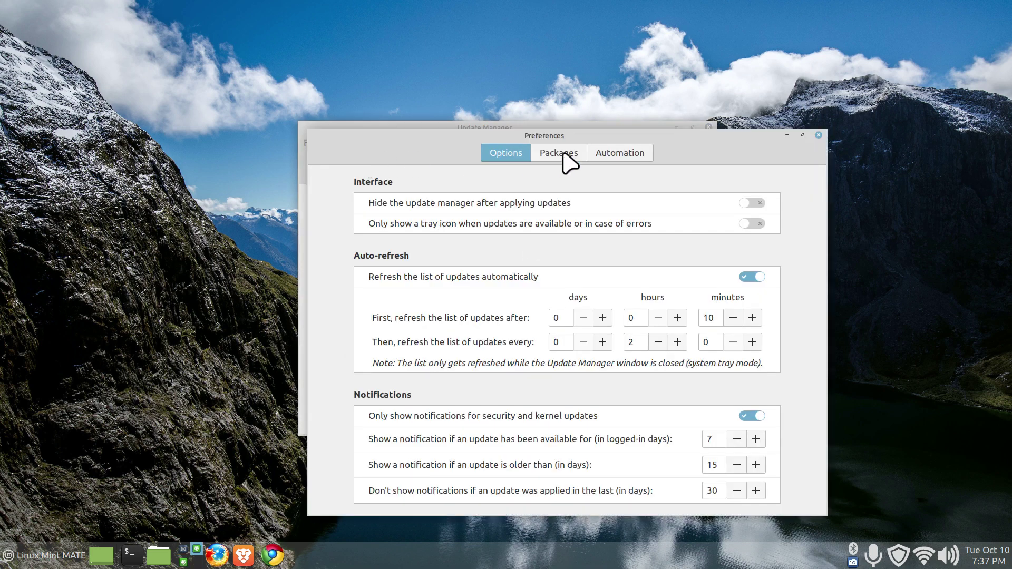
left_click(622, 155)
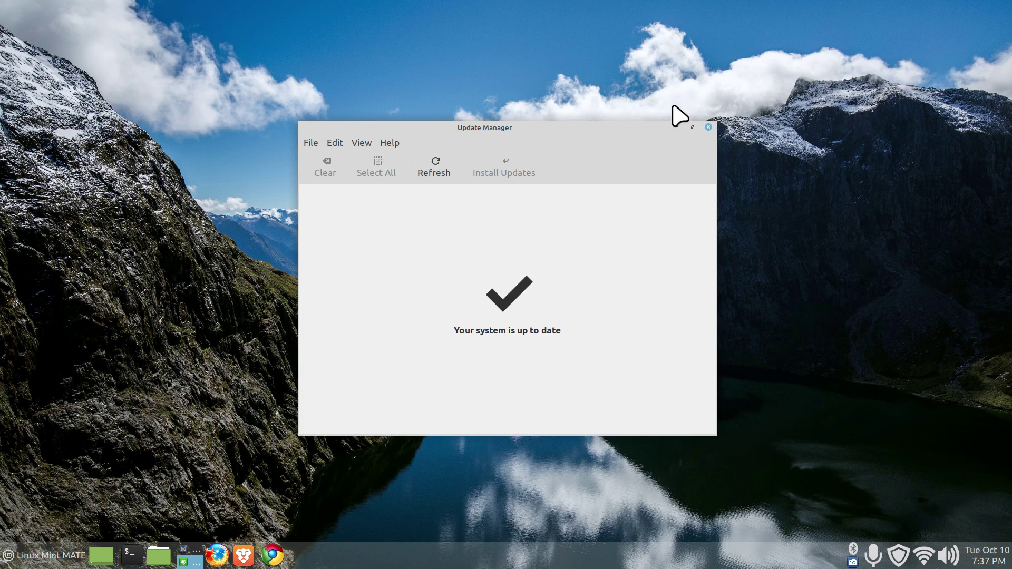
Step: Exit Update Manager, leaving the empty desktop
left_click(708, 128)
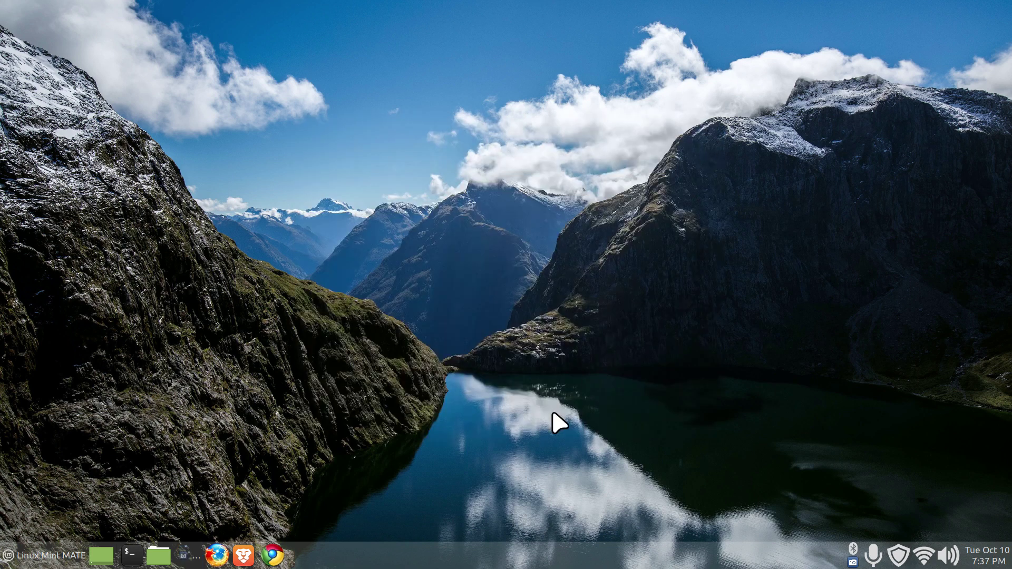